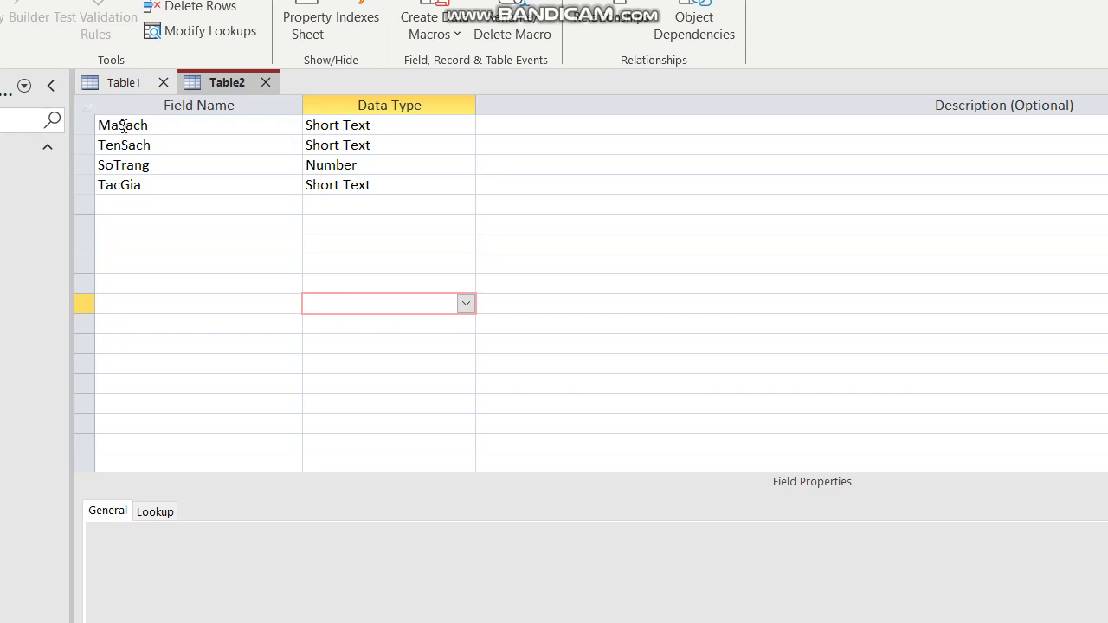
pyautogui.rightClick(109, 124)
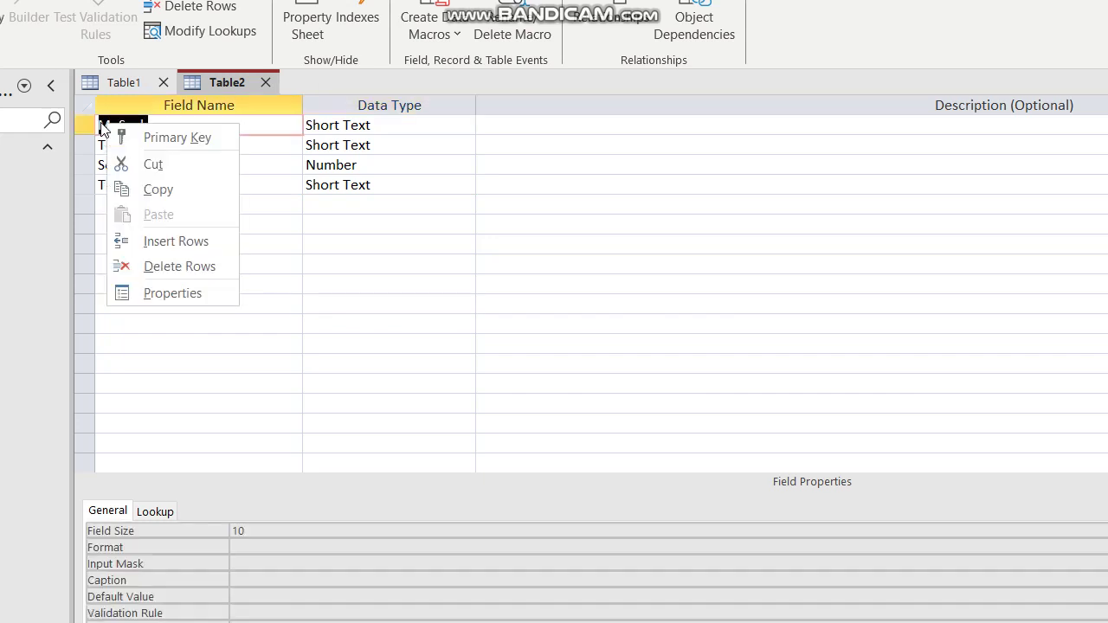
pyautogui.click(80, 124)
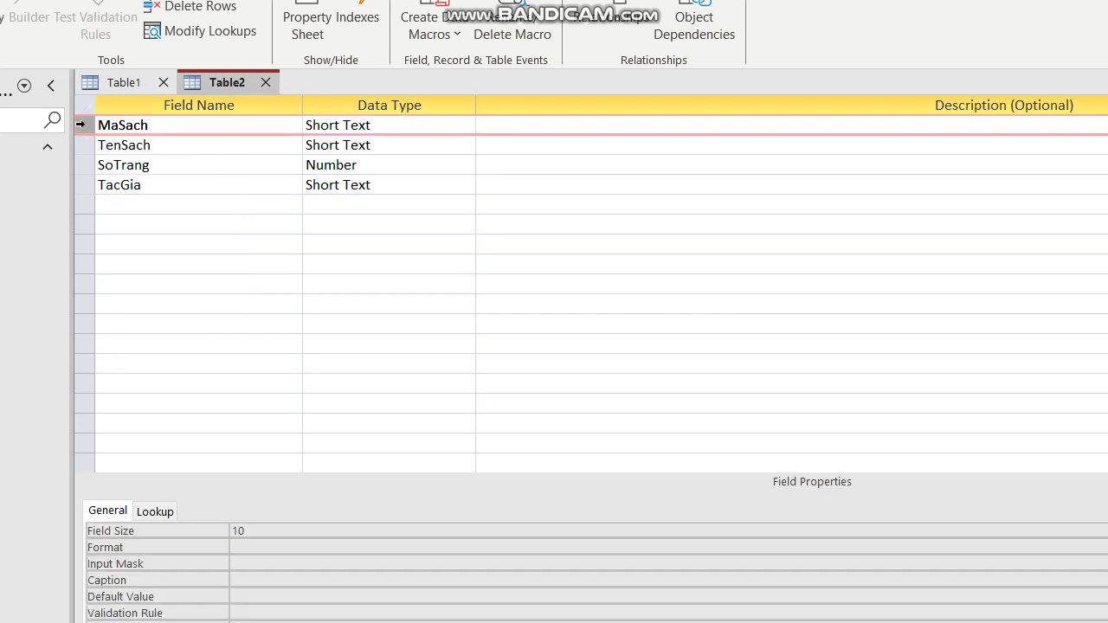
pyautogui.rightClick(80, 124)
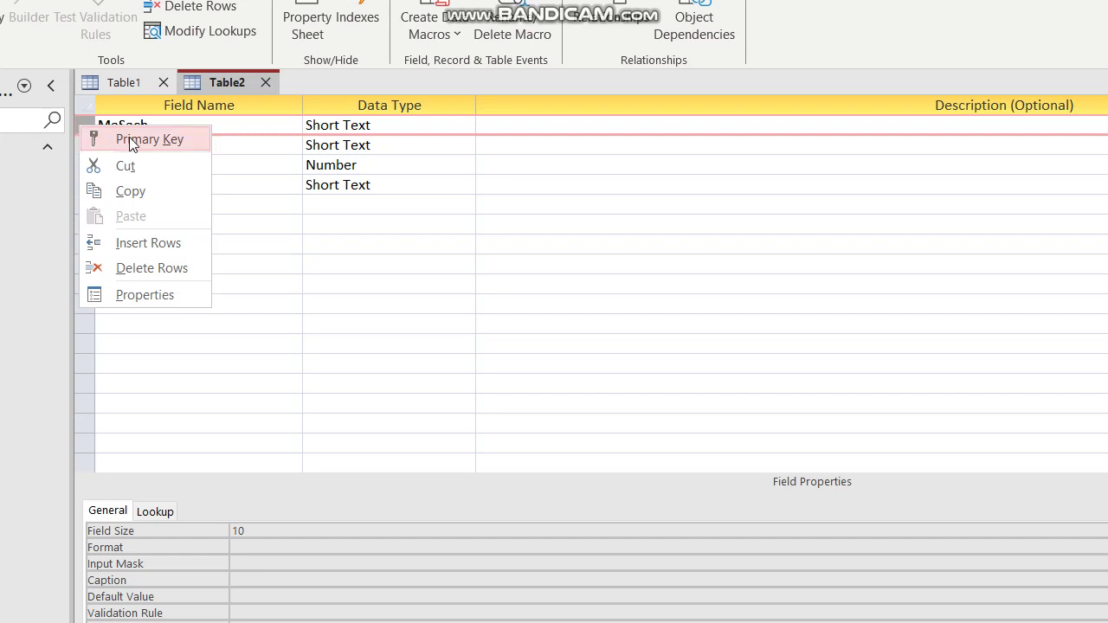
pyautogui.click(477, 263)
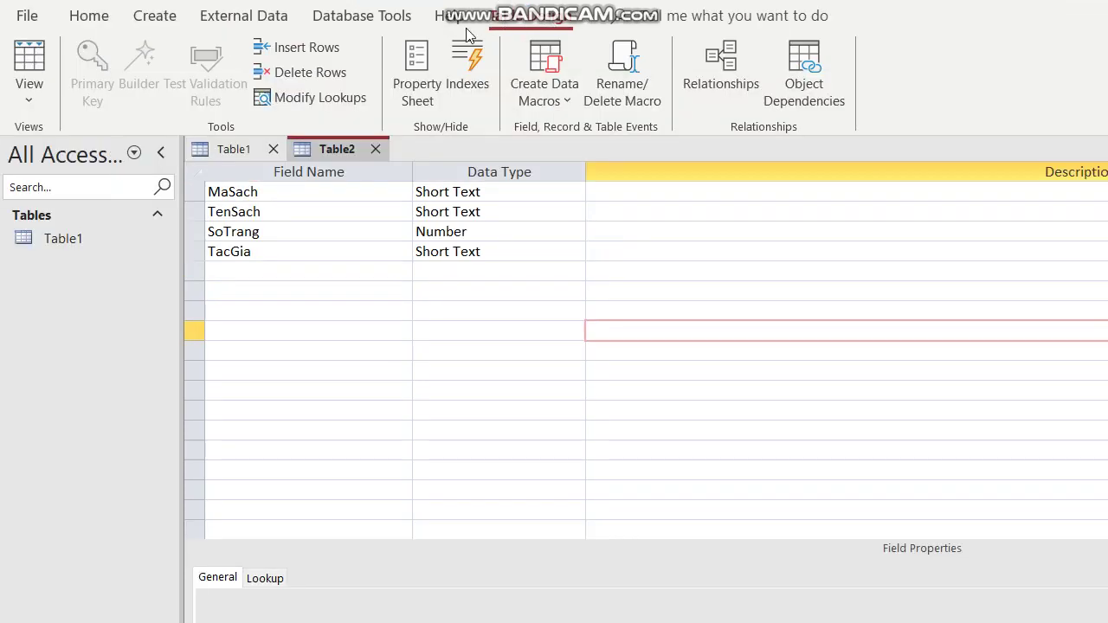
# Set the MaSach field as the table's primary key
pyautogui.click(253, 192)
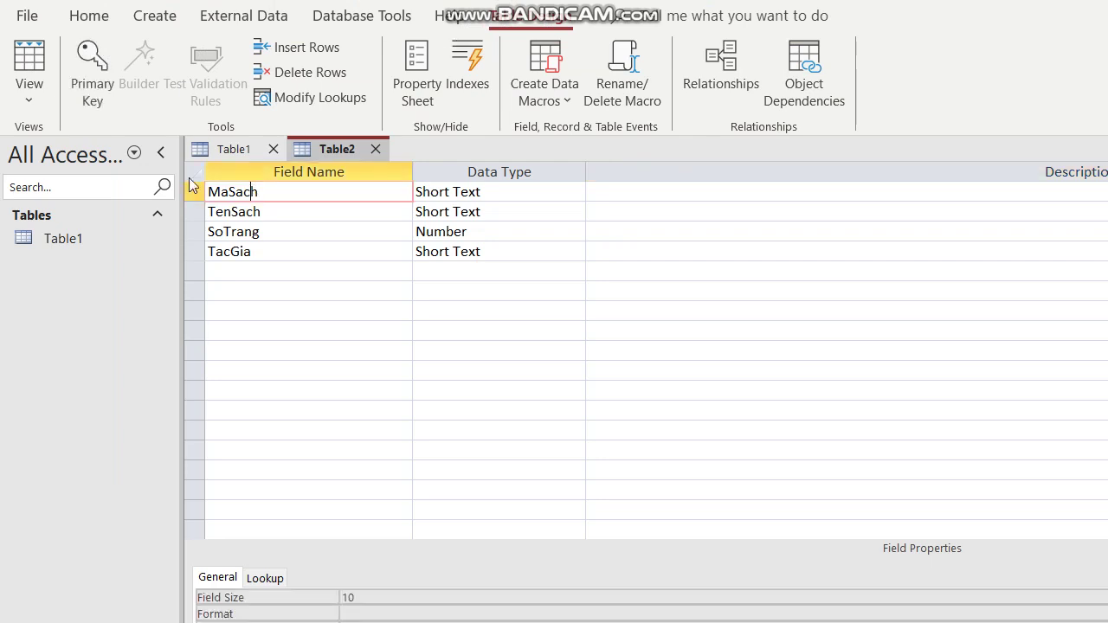
pyautogui.click(86, 59)
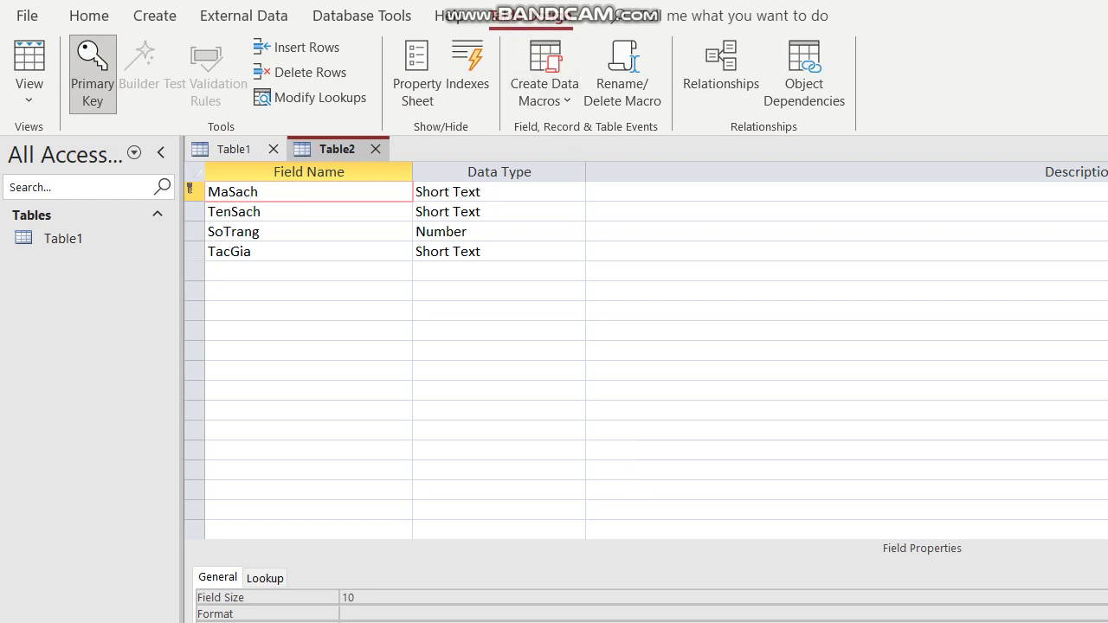
# Save the Table2 design under the name SACH and open the table for entering records
pyautogui.rightClick(334, 150)
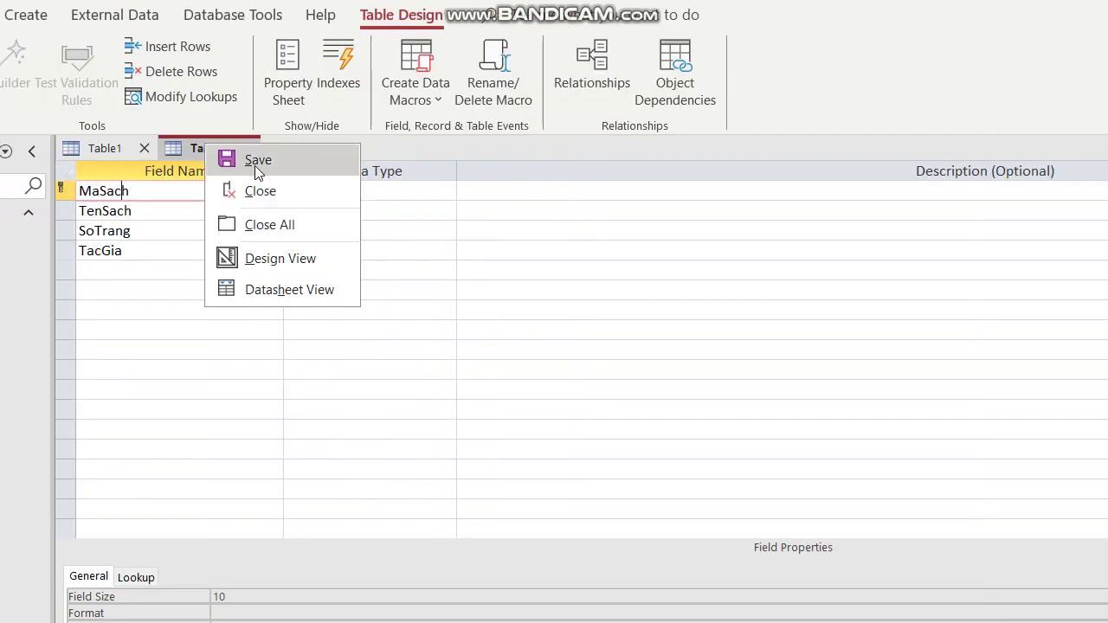
pyautogui.click(256, 165)
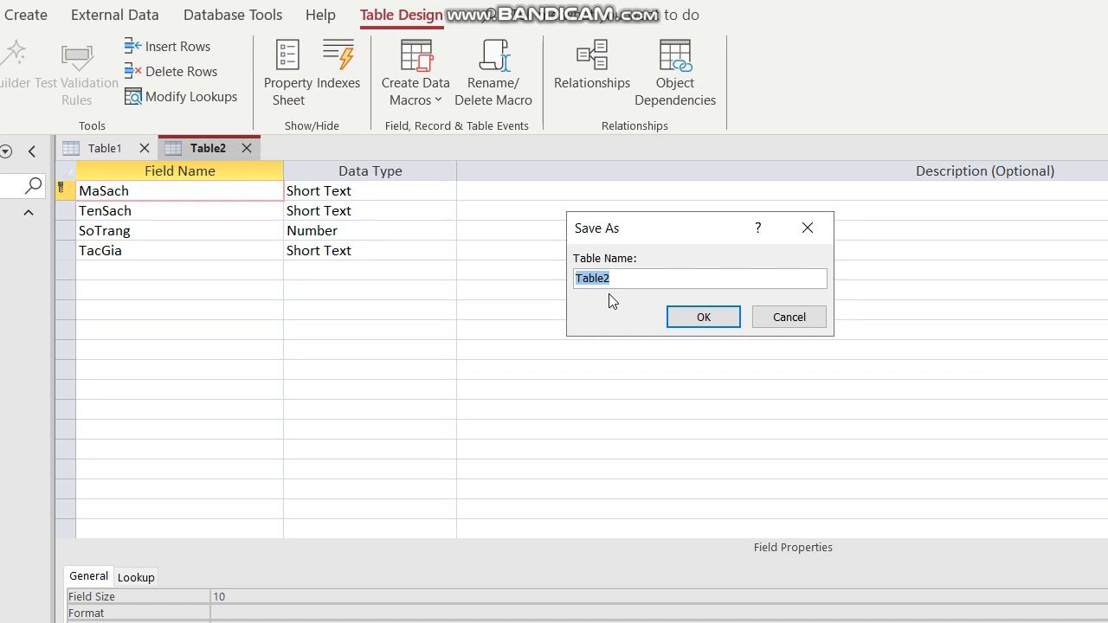
pyautogui.write('SACH')
pyautogui.click(701, 316)
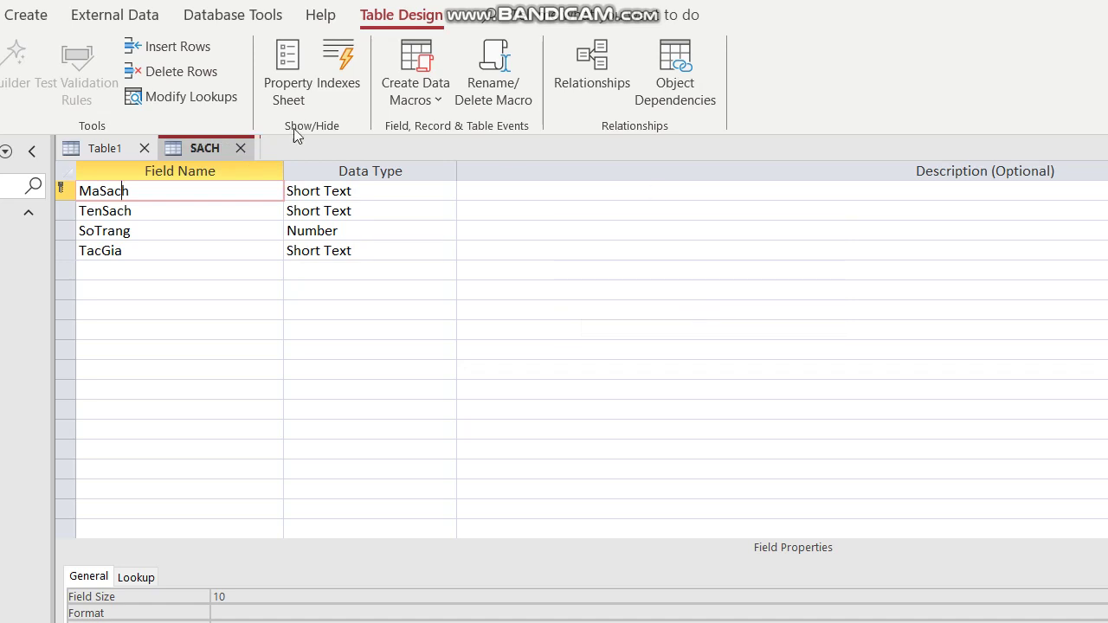
pyautogui.doubleClick(5, 235)
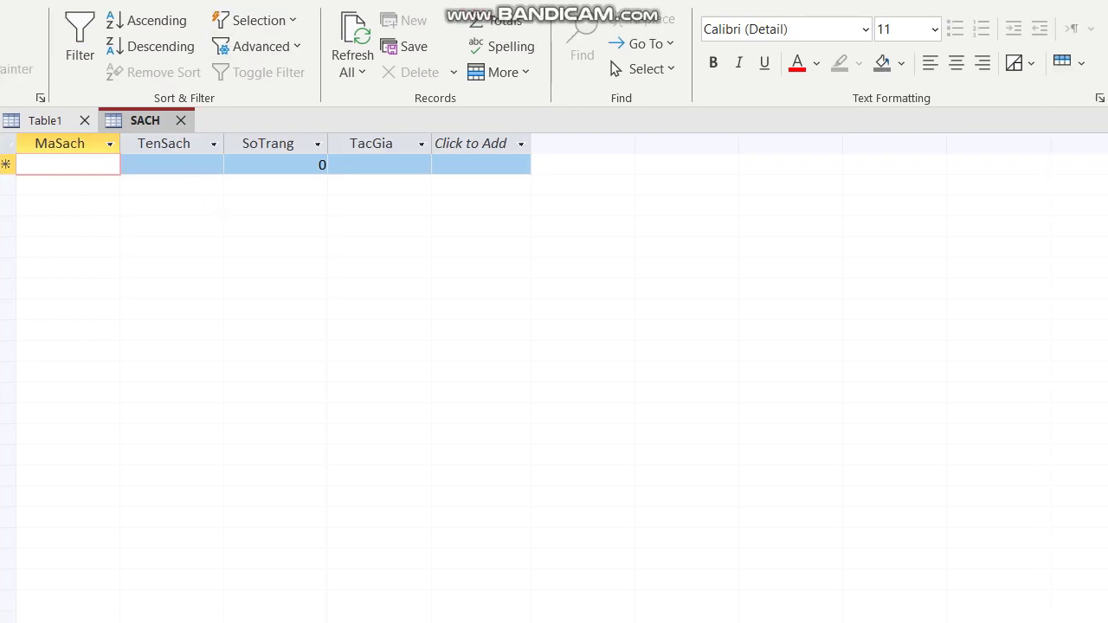
# Switch to the textbook PDF, review the exercise steps for building the SÁCH table and entering records, and return to Access
pyautogui.hotkey('alt', 'Tab')
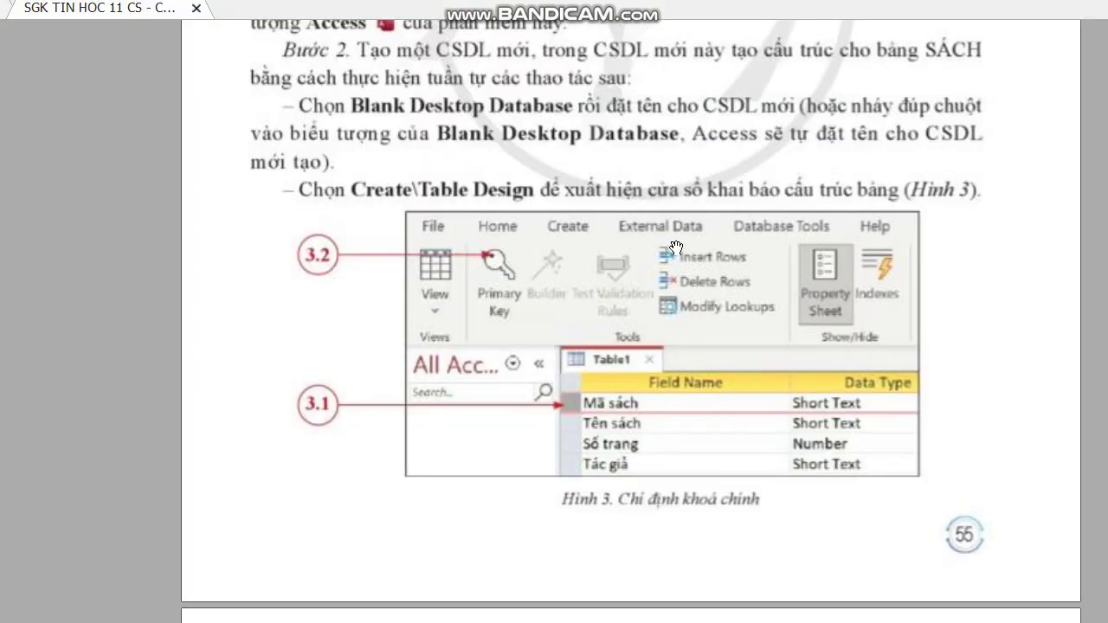
pyautogui.scroll(3, 506, 96)
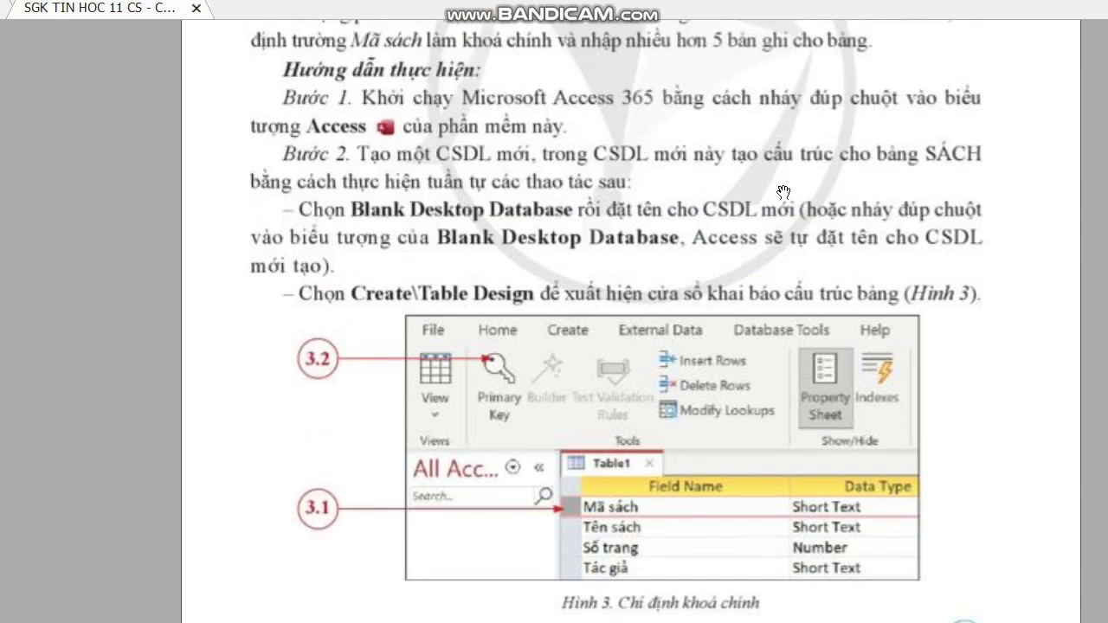
pyautogui.scroll(4, 606, 111)
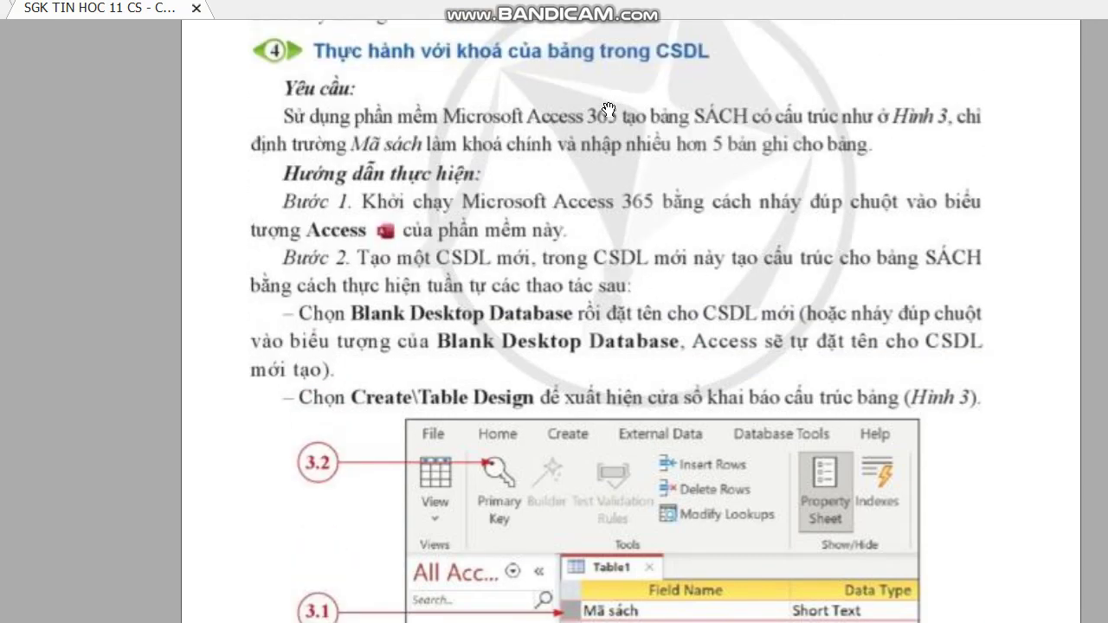
pyautogui.scroll(-2, 797, 370)
pyautogui.scroll(-10, 780, 363)
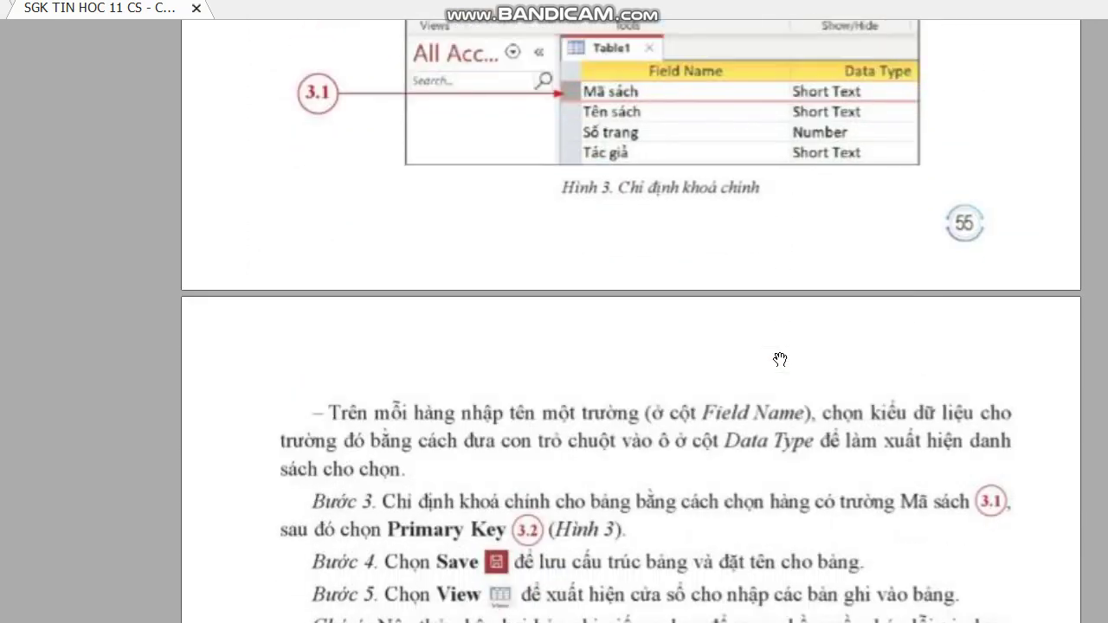
pyautogui.scroll(-2, 780, 359)
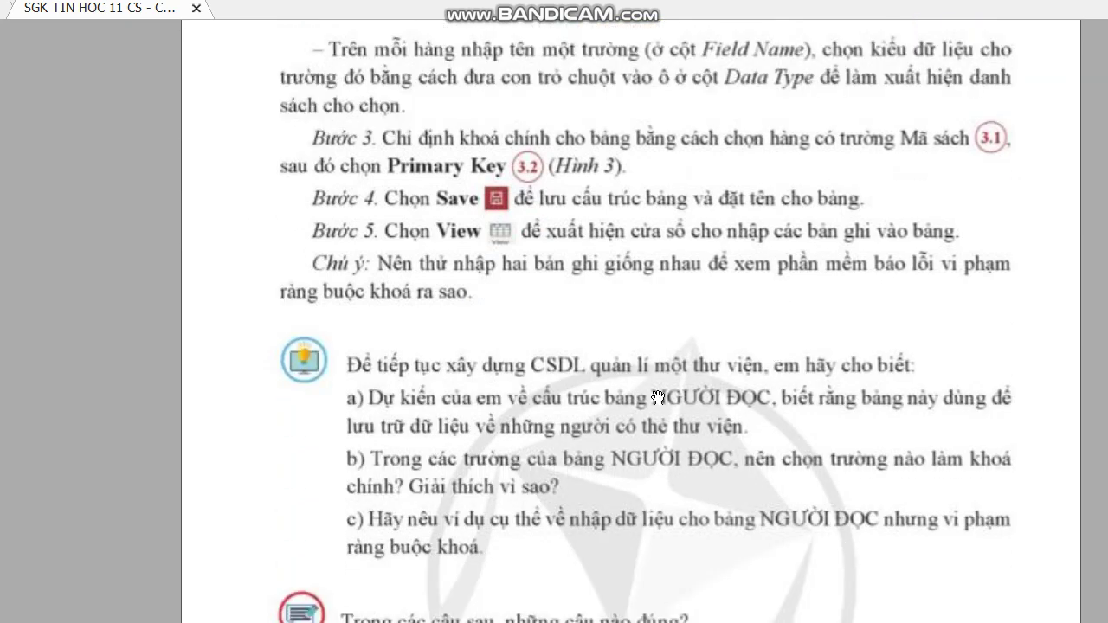
pyautogui.hotkey('alt', 'Tab')
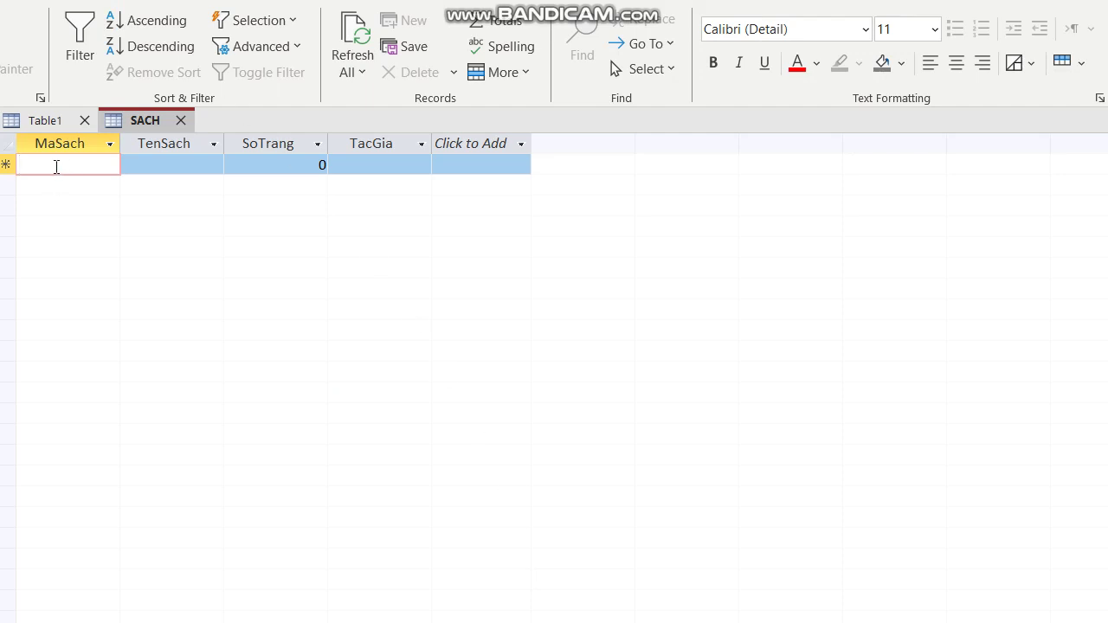
# Enter the first SACH record with MaSach TO-01, TenSach TOÁN 1, SoTrang 100 and TacGia NXBGD
pyautogui.write('TO')
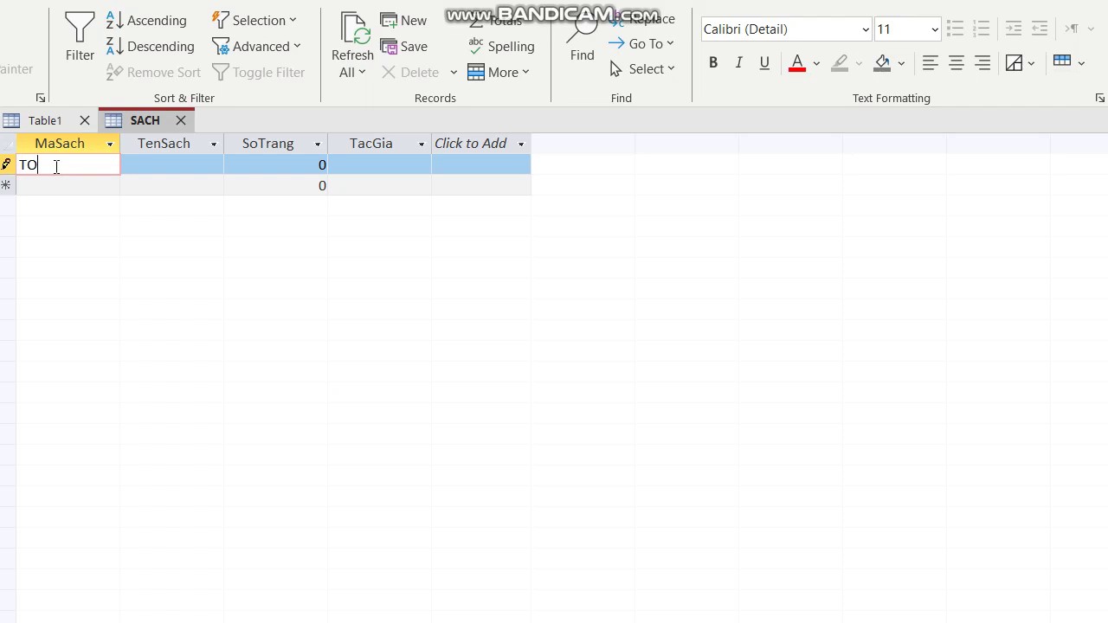
pyautogui.write('-01')
pyautogui.press('Tab')
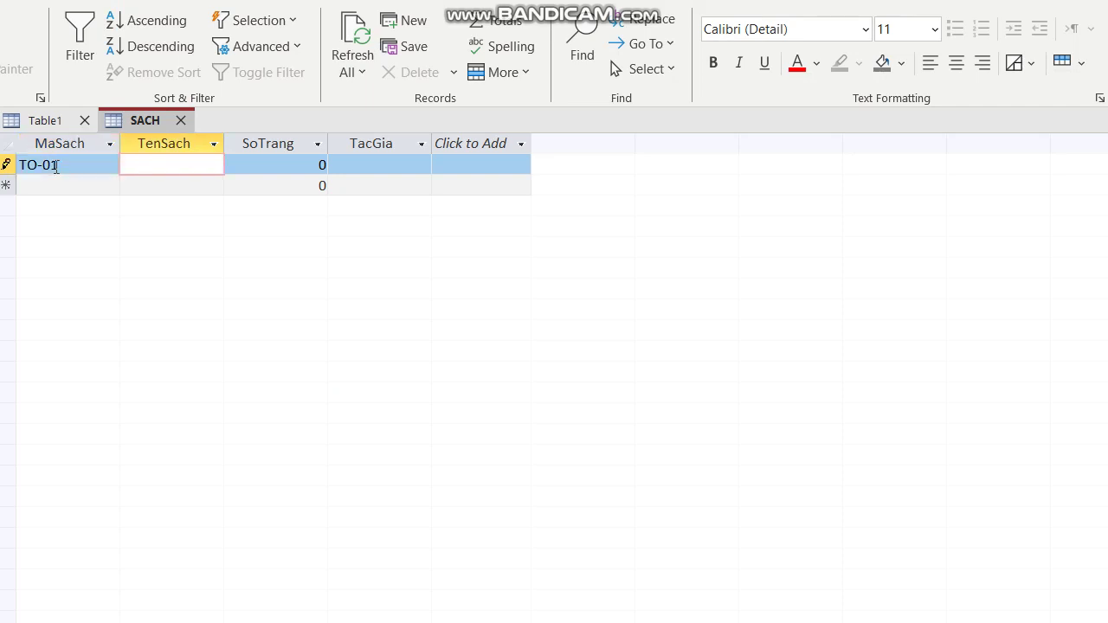
pyautogui.write('TOÁN 1')
pyautogui.press('Tab')
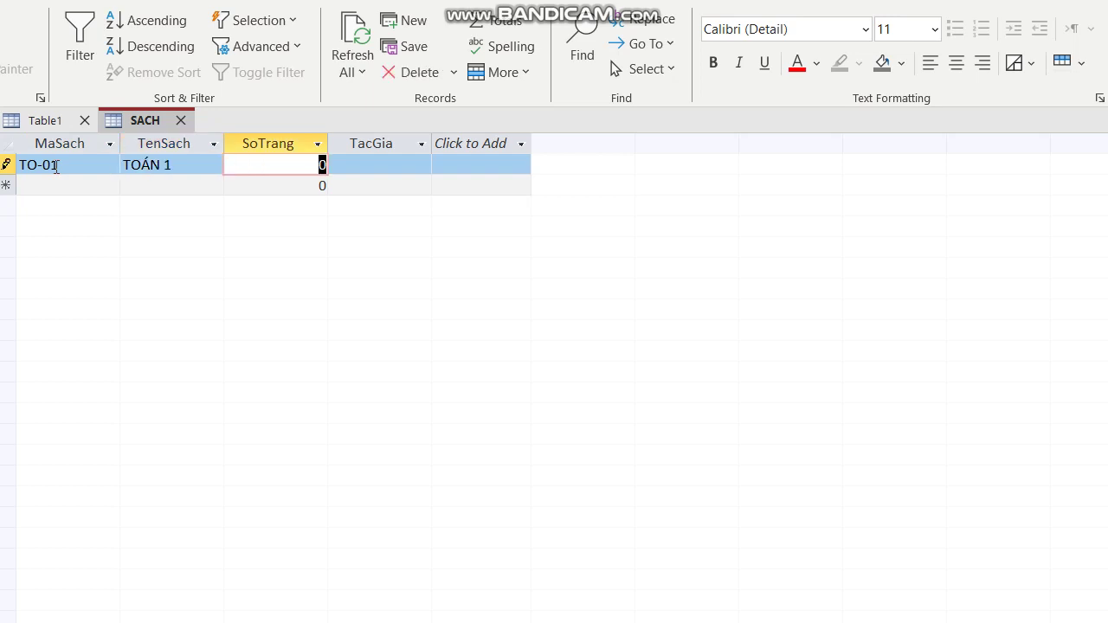
pyautogui.write('100')
pyautogui.press('Tab')
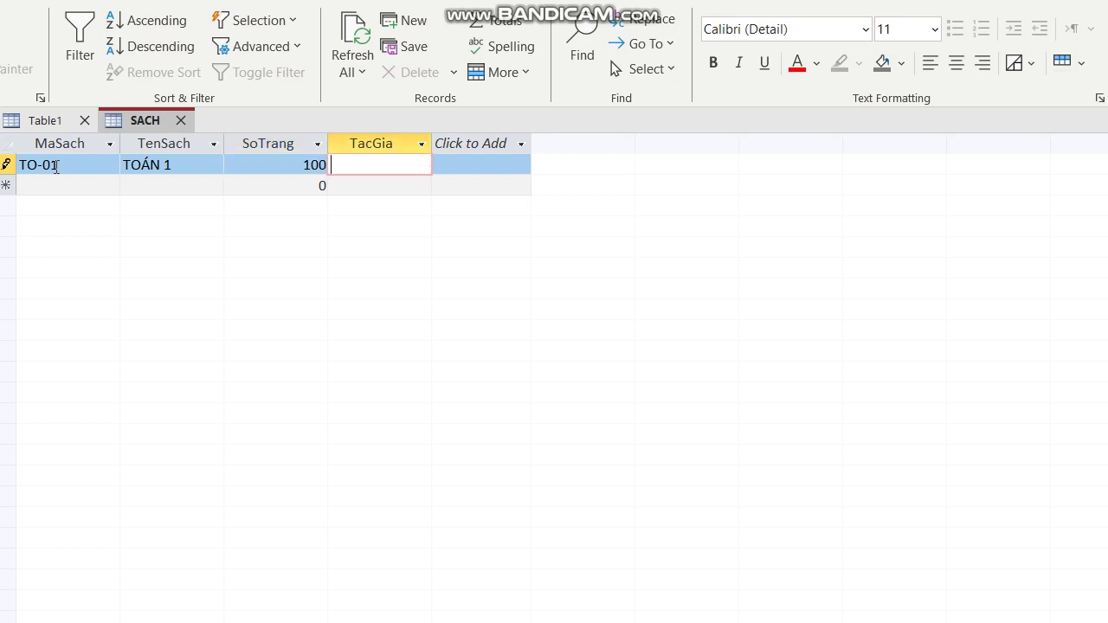
pyautogui.write('NXBGD')
# Add a second record with MaSach TO-02, TenSach TOÁN 2, SoTrang 200 and TacGia NXB CÁNH DIỀU
pyautogui.click(43, 184)
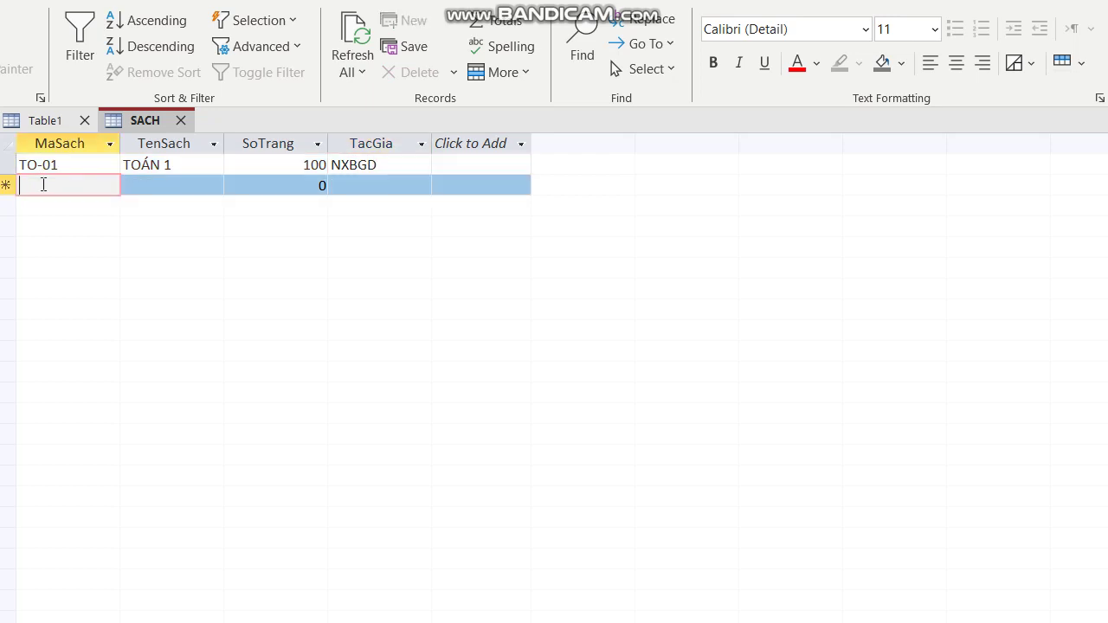
pyautogui.write('T')
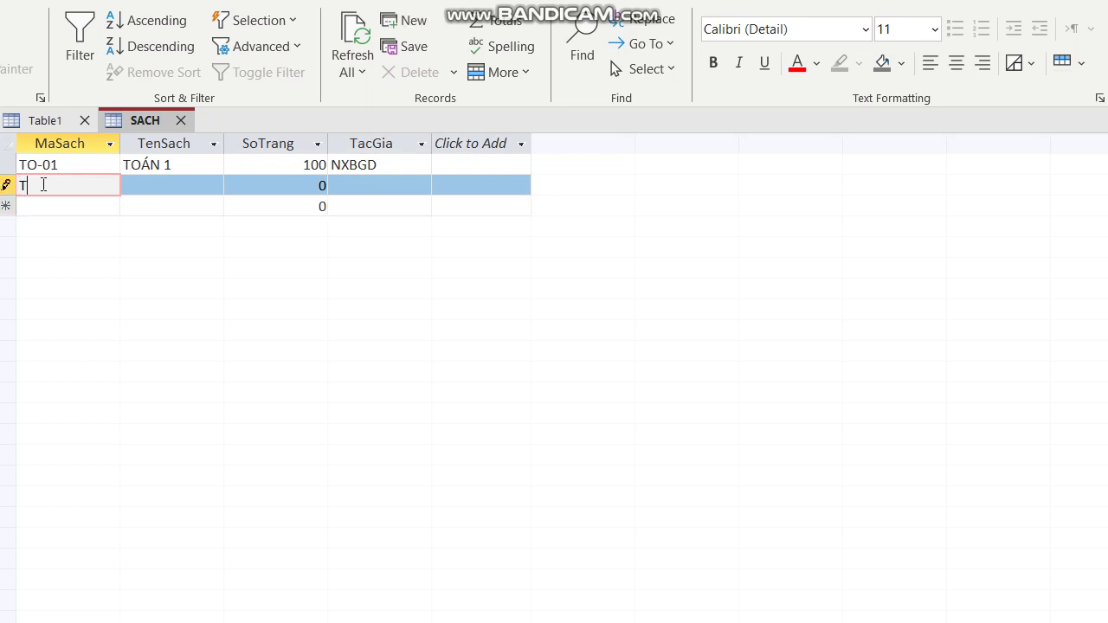
pyautogui.write('O-02')
pyautogui.press('Tab')
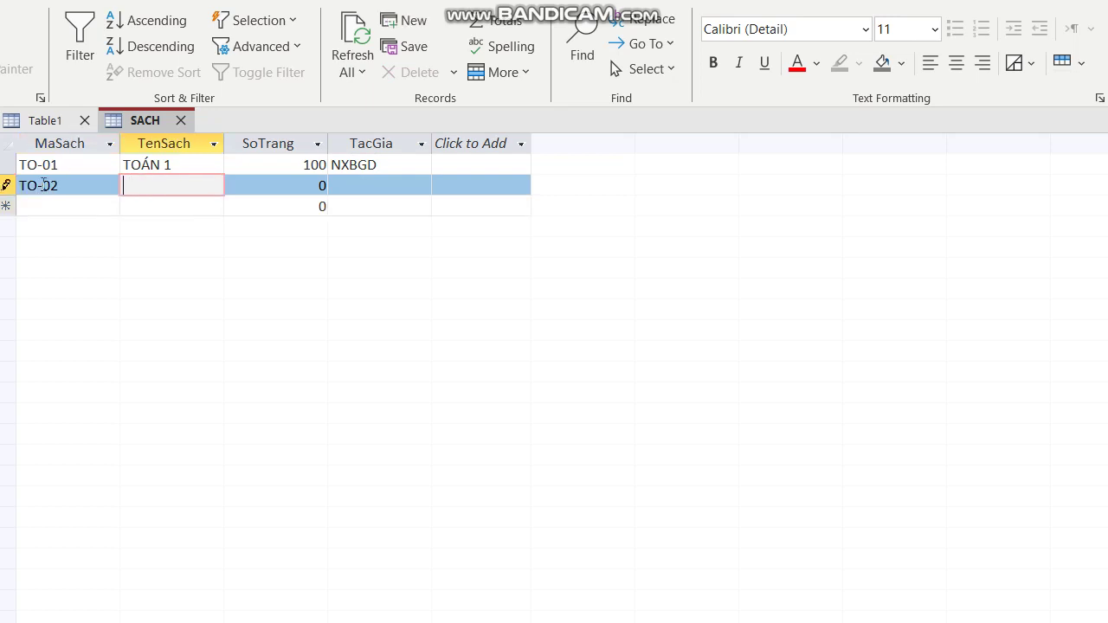
pyautogui.write('TOAN')
pyautogui.write(' 2')
pyautogui.press('Tab')
pyautogui.write('200')
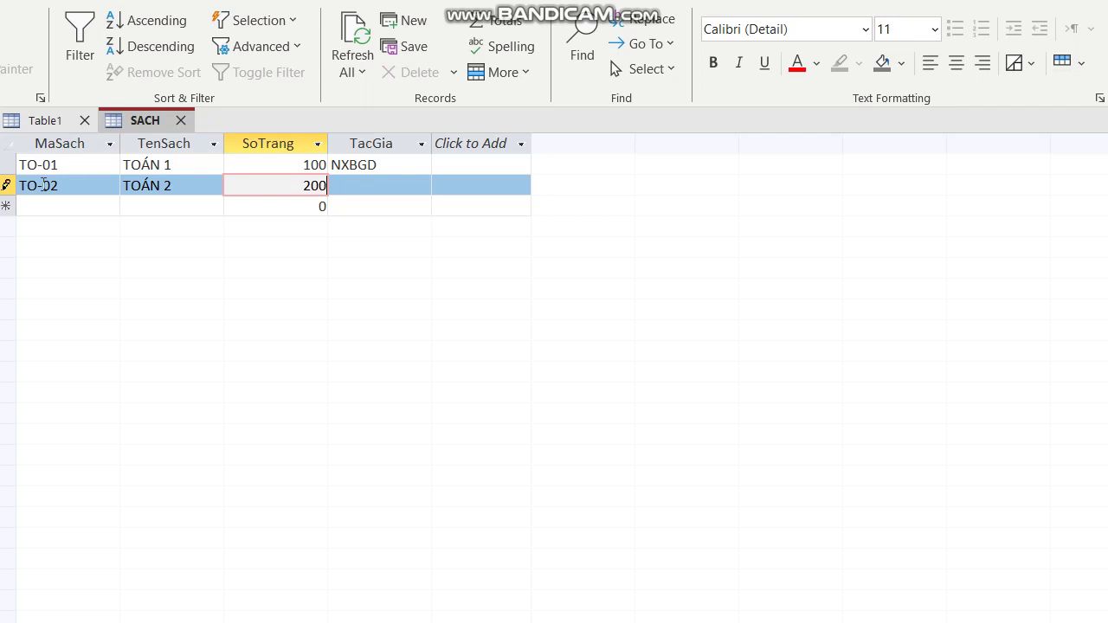
pyautogui.press('Tab')
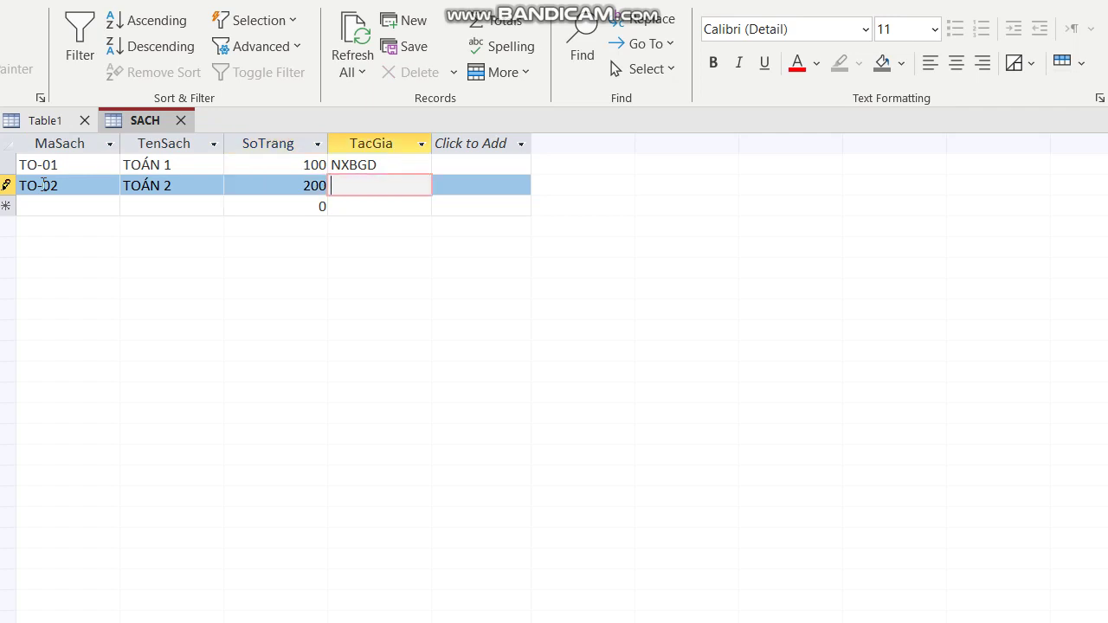
pyautogui.write('NXB')
pyautogui.write(' CÁNH D')
pyautogui.write('IỀU')
# Add a third record with TO-03, TOÁN 3, 250 and NXB CHÂN TRỜI SÁNG TẠO, and widen the TacGia column to fit its text
pyautogui.click(54, 200)
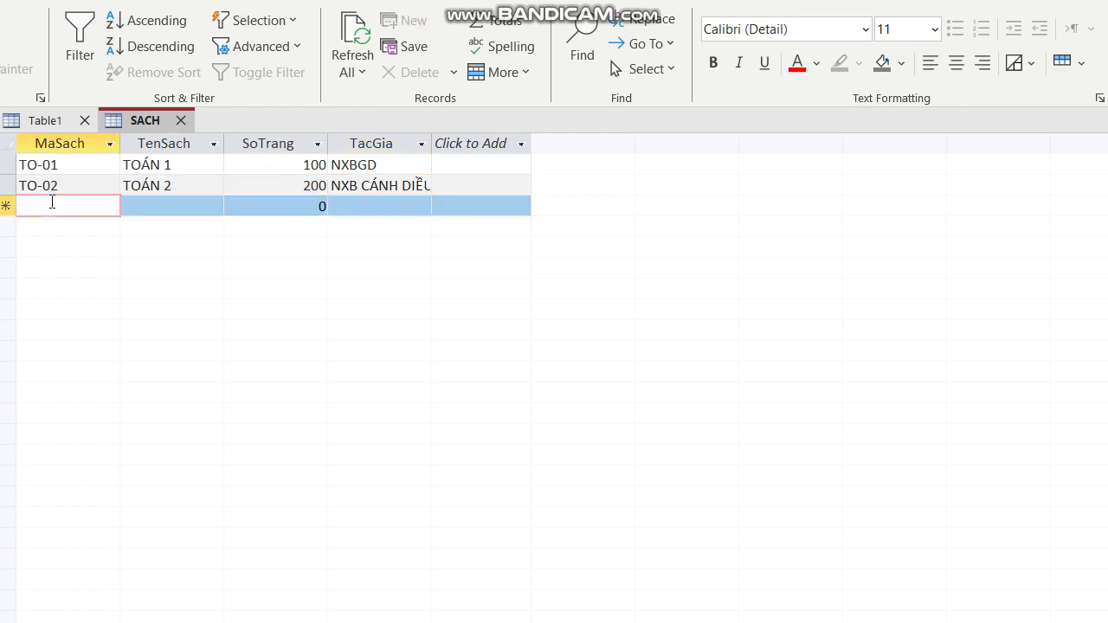
pyautogui.write('T')
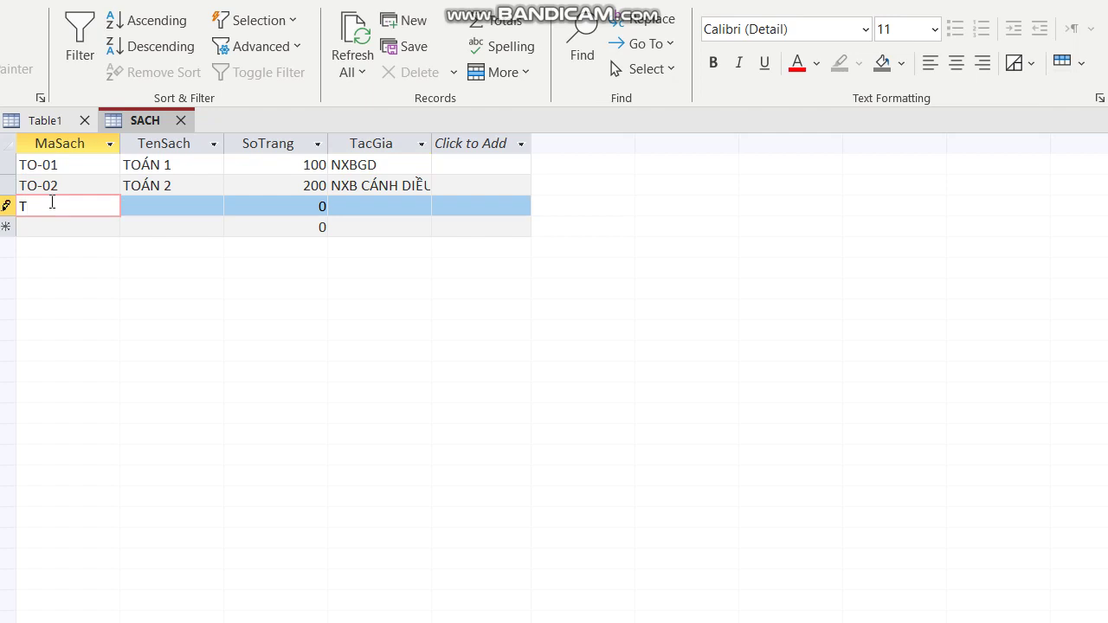
pyautogui.write('O-03')
pyautogui.press('Tab')
pyautogui.write('TOA')
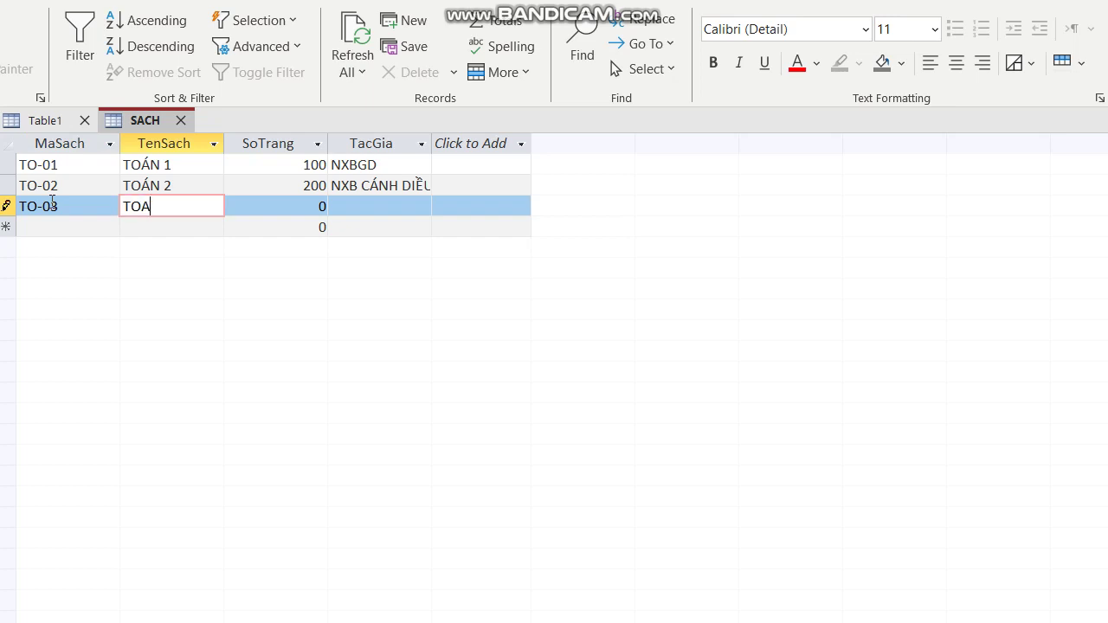
pyautogui.write('N 3')
pyautogui.press('Tab')
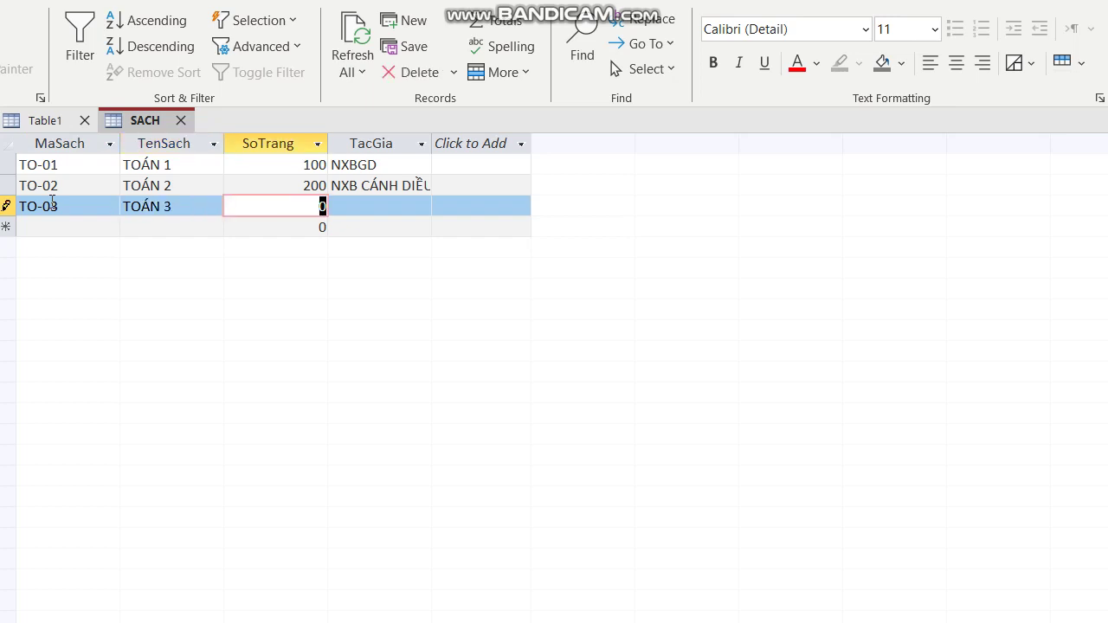
pyautogui.write('250')
pyautogui.press('Tab')
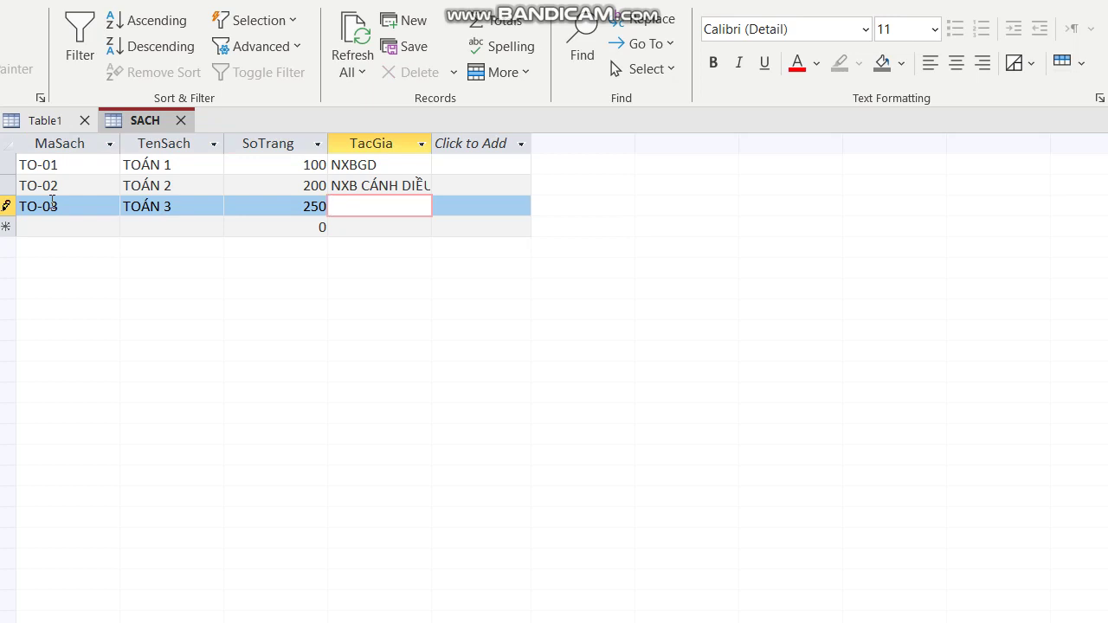
pyautogui.write('NXB CHÂN TRỜI SANG TAO')
pyautogui.click(55, 225)
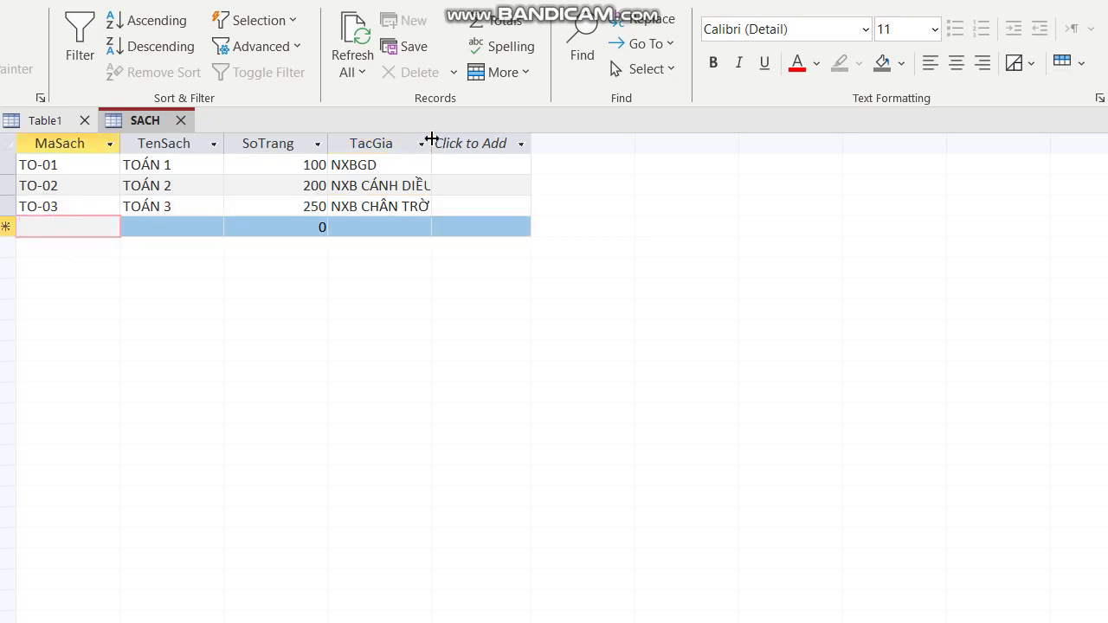
pyautogui.moveTo(432, 145); pyautogui.dragTo(543, 148)
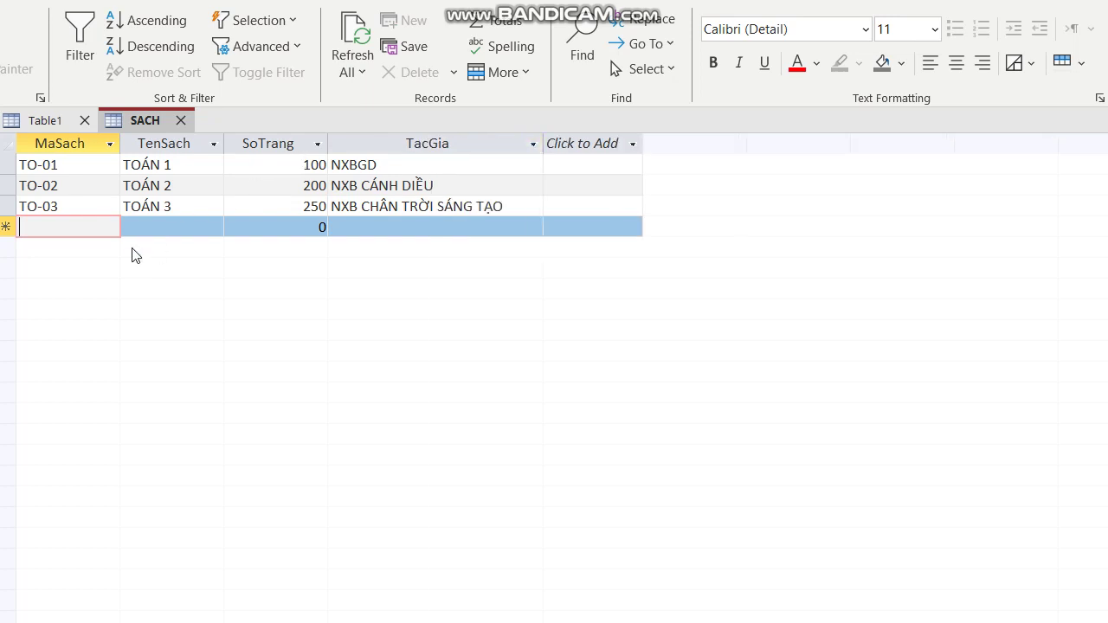
# Add a fourth record with MaSach TV-01, TenSach TIẾNG VIỆT 1, SoTrang 200 and TacGia KNTT
pyautogui.write('VA')
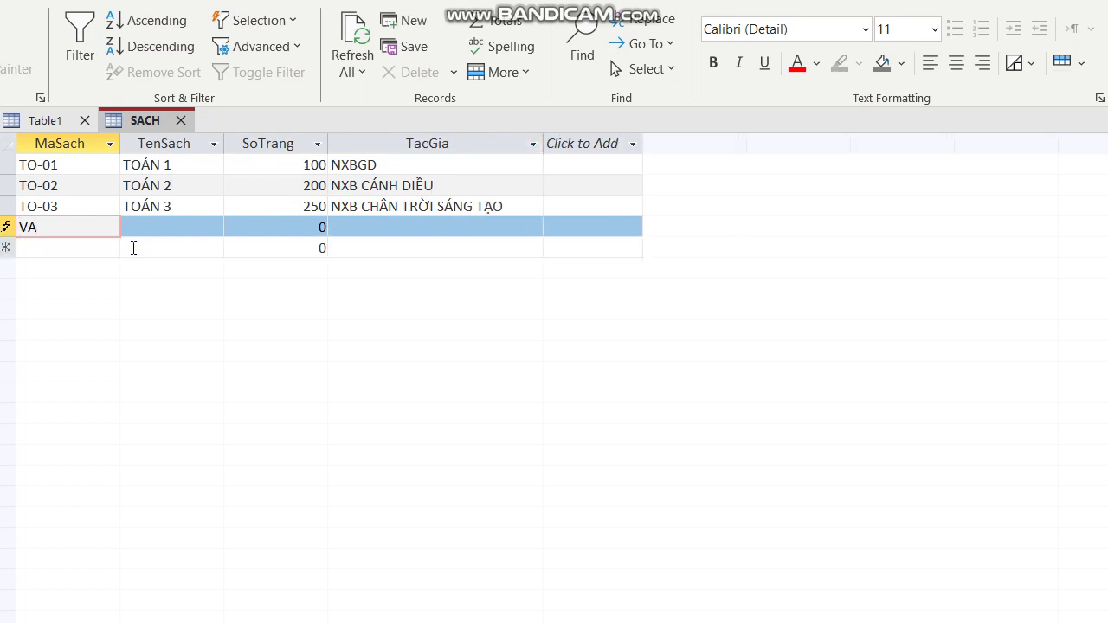
pyautogui.press('BackSpace')
pyautogui.press('BackSpace')
pyautogui.write('TV-01')
pyautogui.press('Tab')
pyautogui.write('TIẾNG')
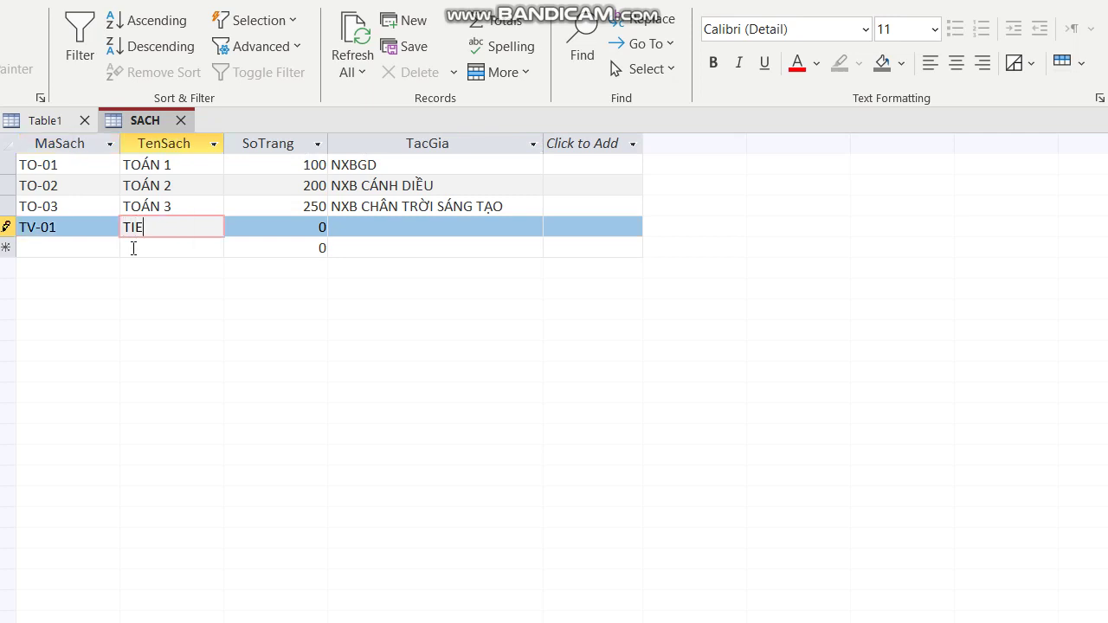
pyautogui.write(' VIÊT')
pyautogui.write(' 1')
pyautogui.press('Tab')
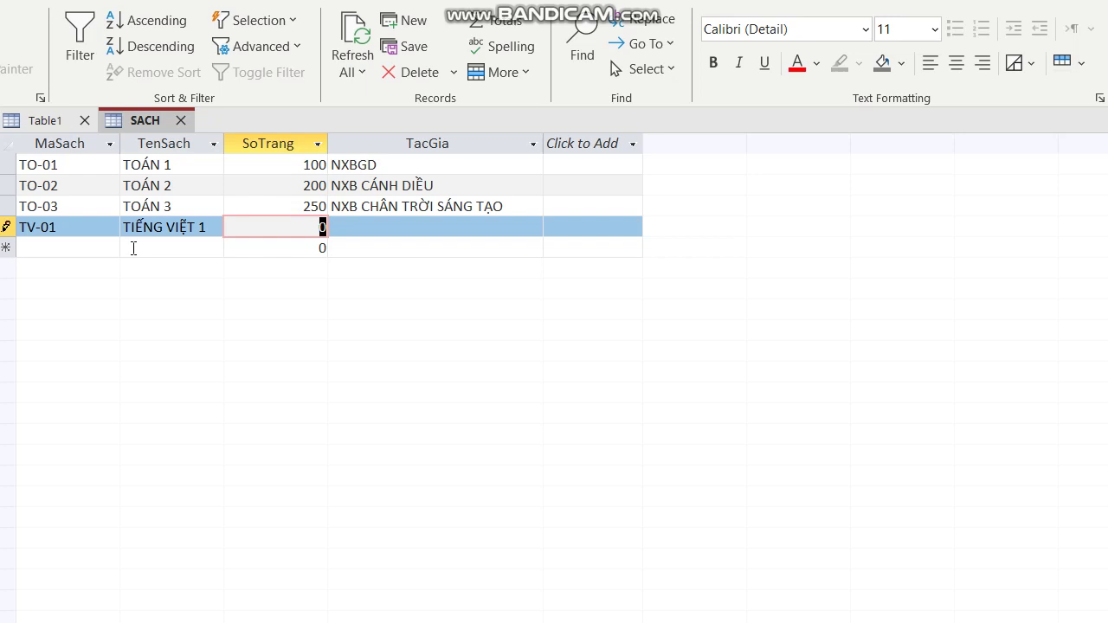
pyautogui.write('200')
pyautogui.press('Tab')
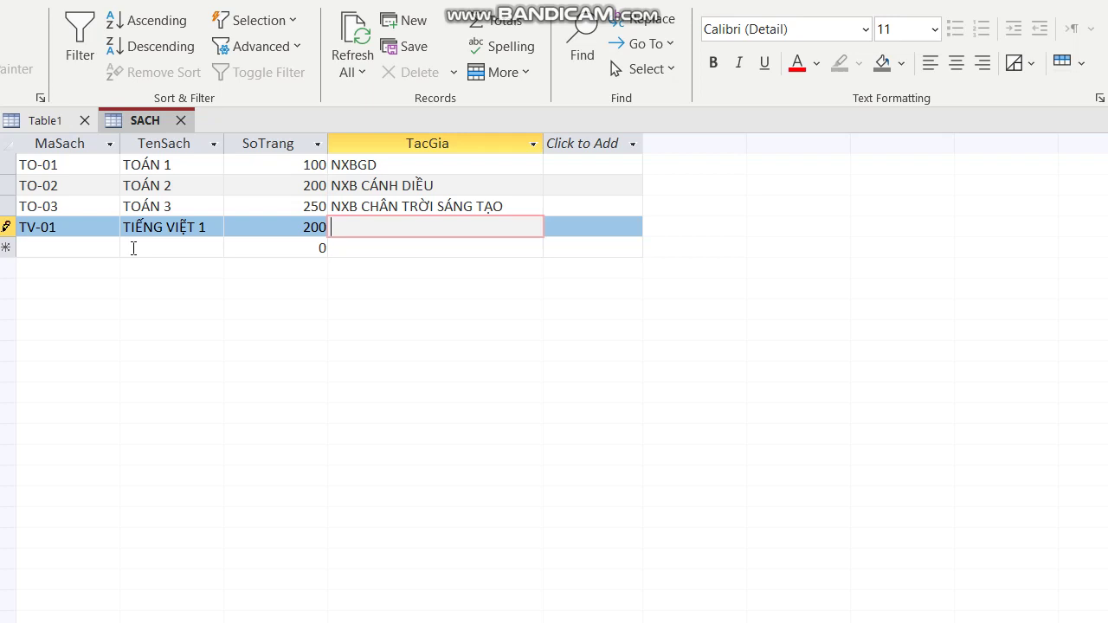
pyautogui.write('KNTT')
# Switch to the textbook PDF, read the questions about the NGƯỜI ĐỌC table and its key, and return to Access
pyautogui.hotkey('alt', 'Tab')
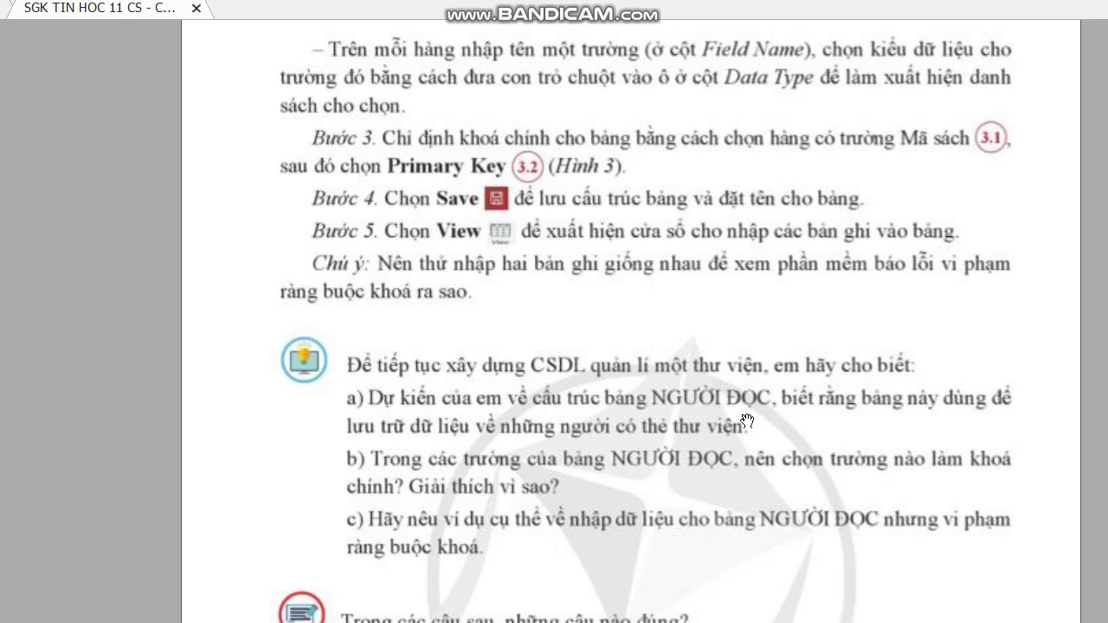
pyautogui.scroll(-3, 746, 422)
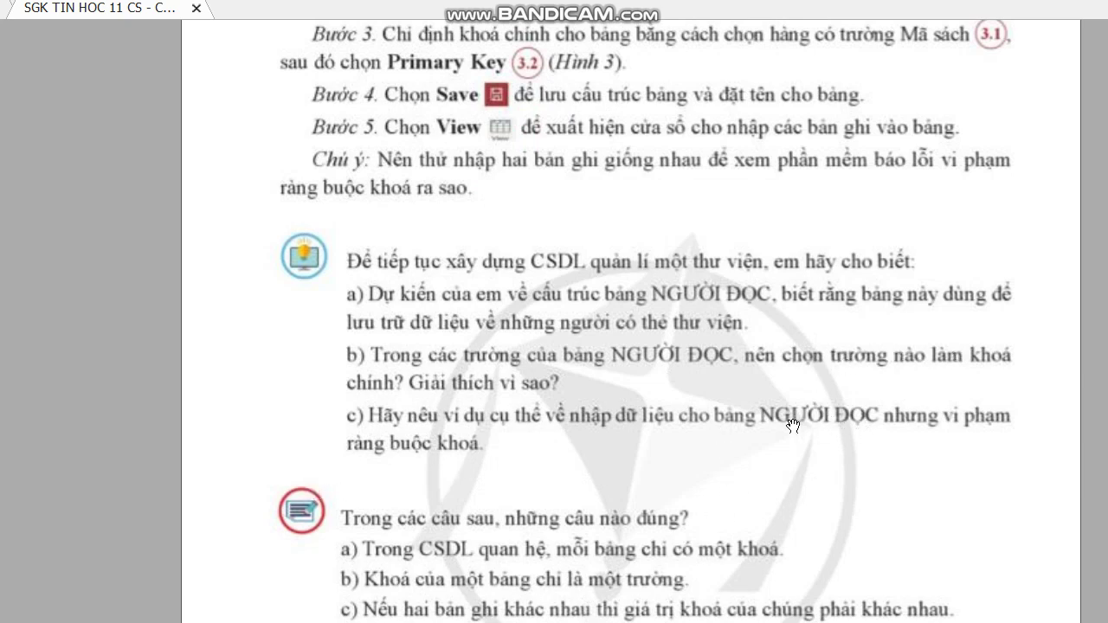
pyautogui.scroll(-4, 793, 426)
pyautogui.scroll(1, 793, 426)
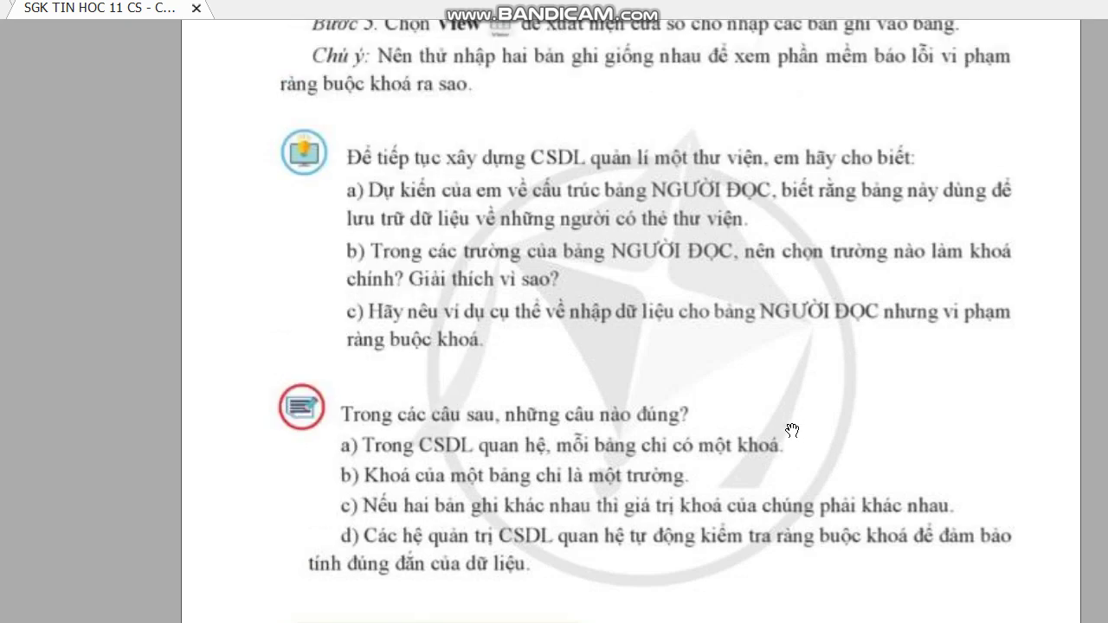
pyautogui.hotkey('alt', 'Tab')
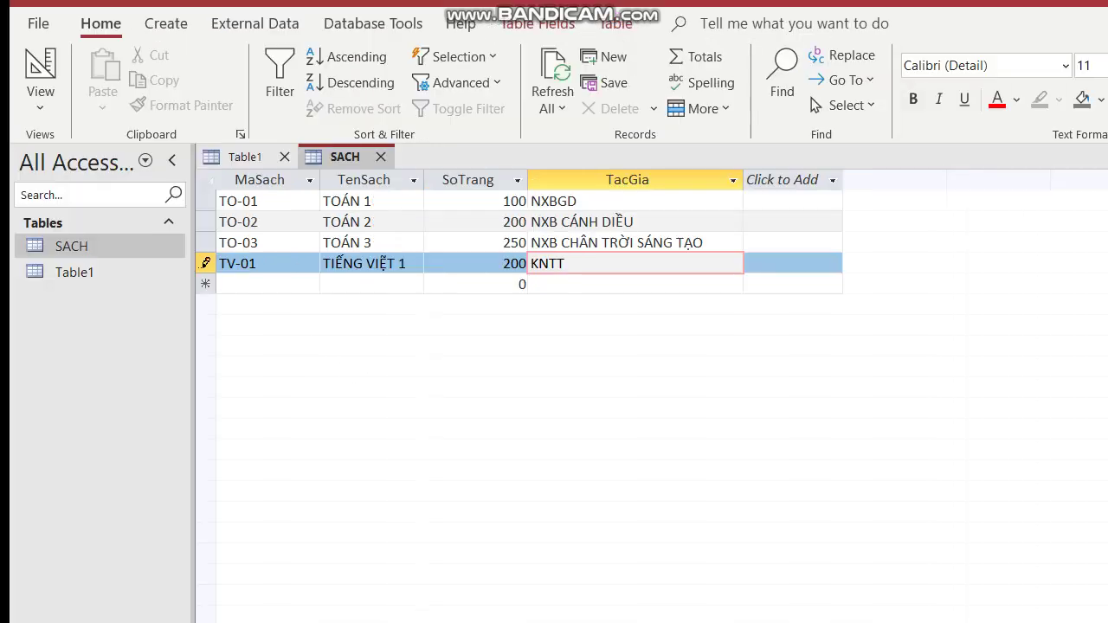
# Create a new table in Design view and define its first field MaThe as Short Text with field size 10
pyautogui.click(166, 23)
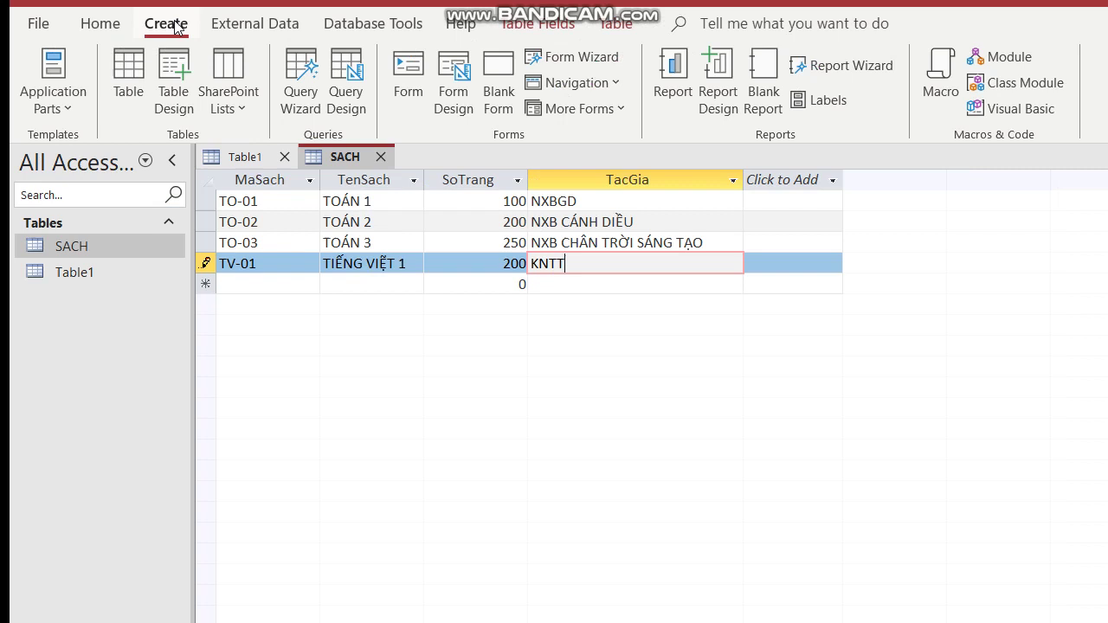
pyautogui.click(176, 82)
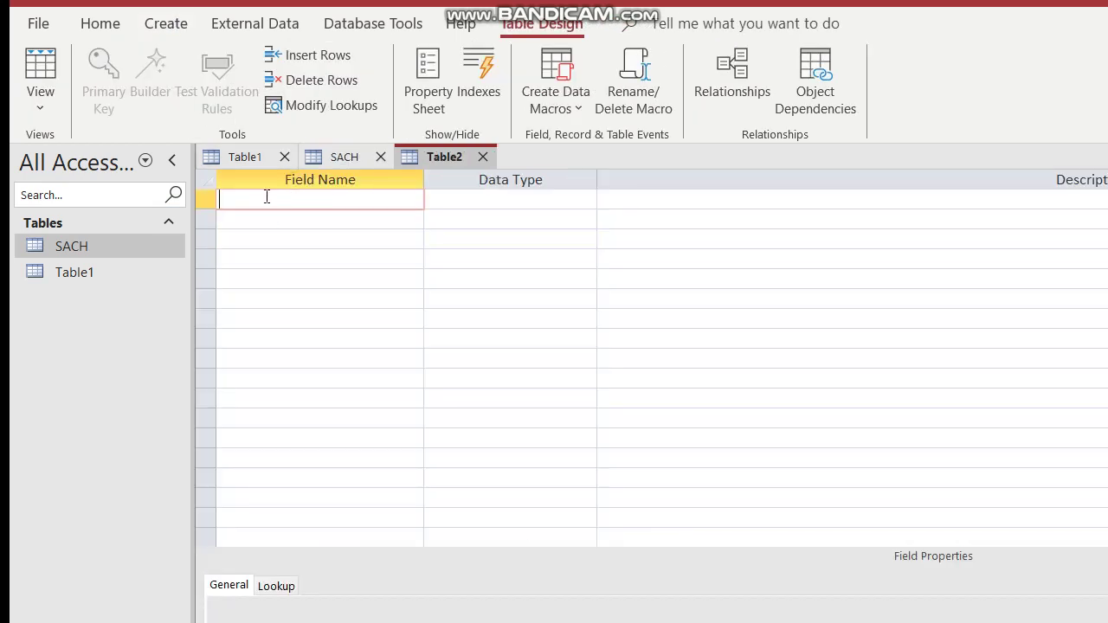
pyautogui.write('MaThe')
pyautogui.press('Tab')
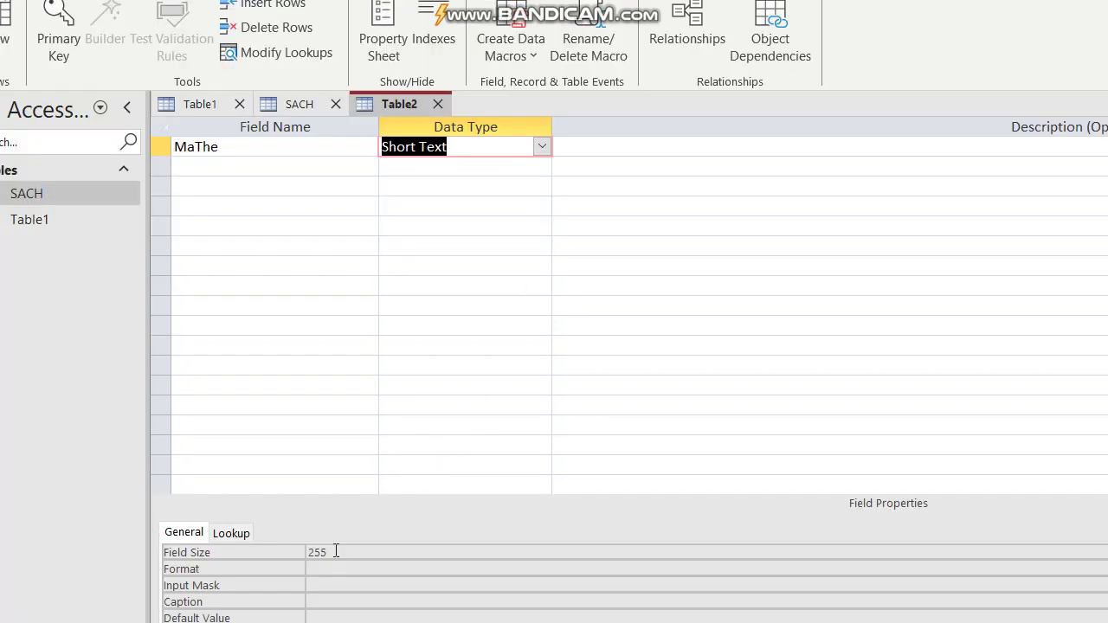
pyautogui.click(336, 551)
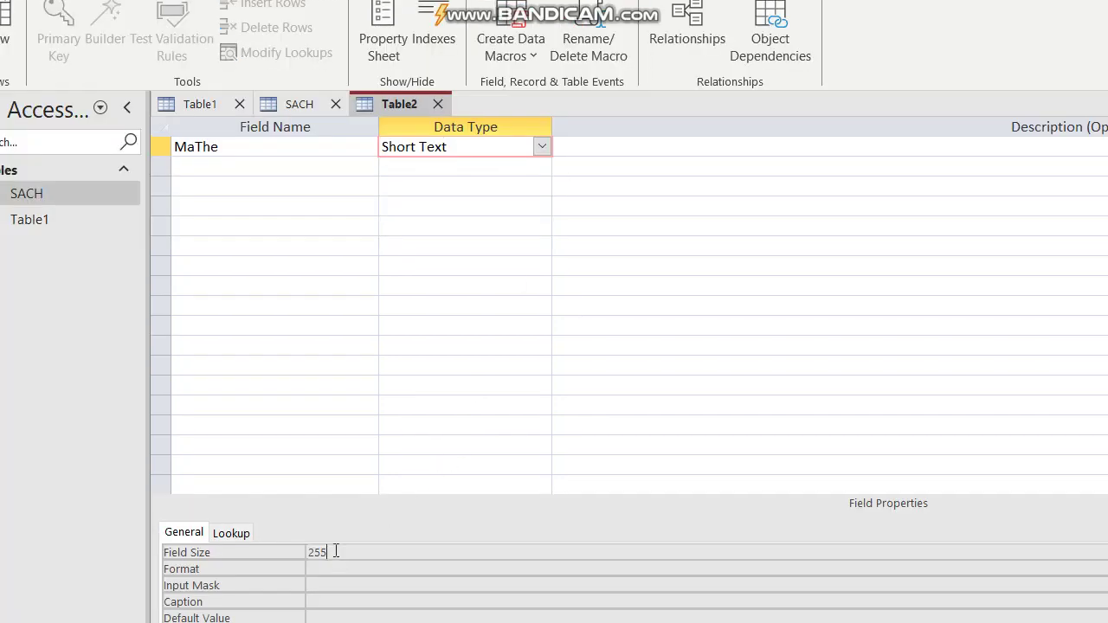
pyautogui.moveTo(336, 552); pyautogui.dragTo(201, 554)
pyautogui.write('10')
# Add a HoTen field below MaThe as Short Text with field size 30
pyautogui.click(210, 166)
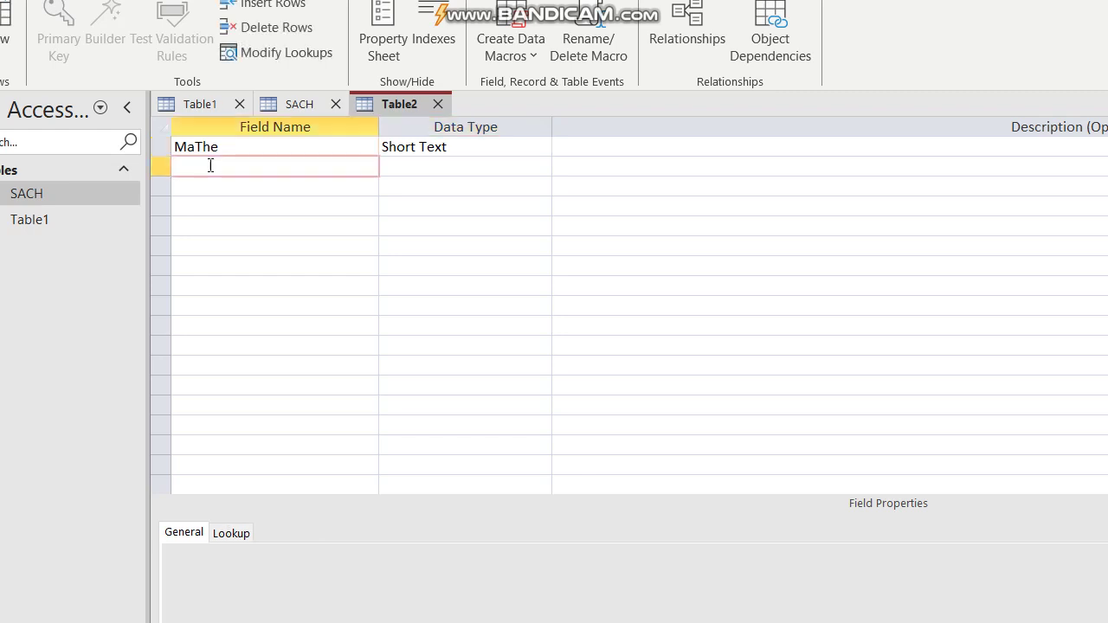
pyautogui.write('HoTen')
pyautogui.press('Tab')
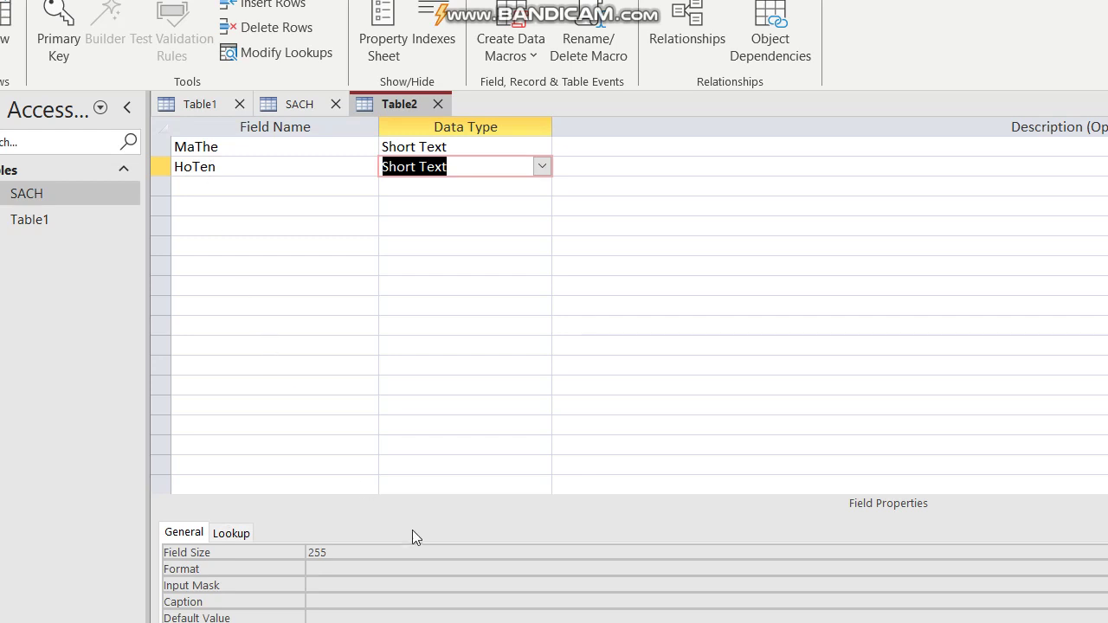
pyautogui.click(362, 552)
pyautogui.moveTo(362, 549); pyautogui.dragTo(257, 554)
pyautogui.write('30')
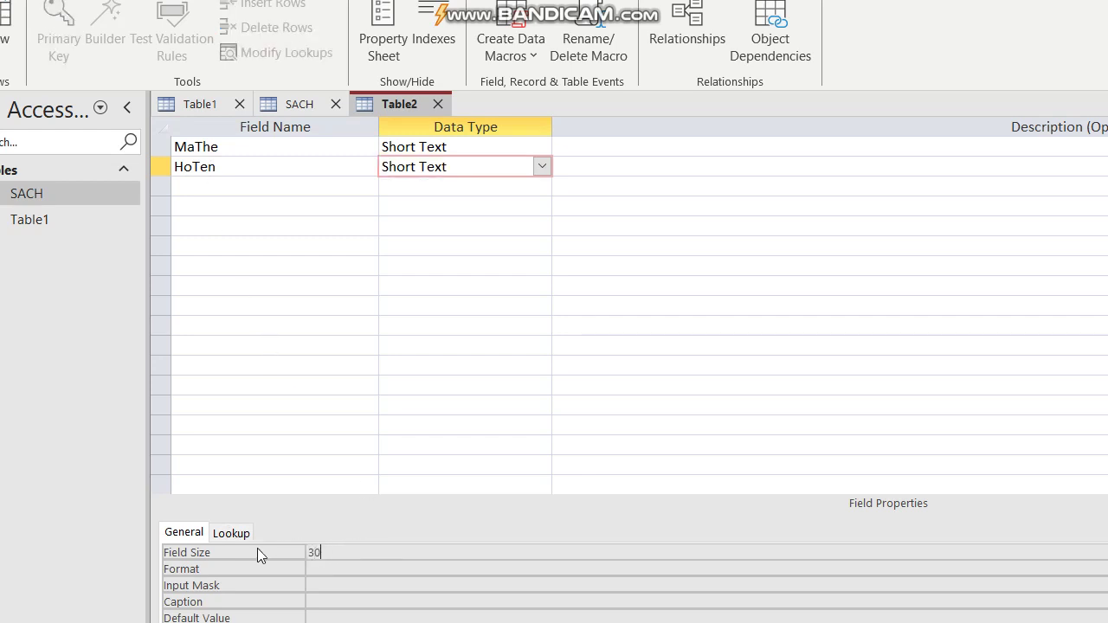
# Add a NgaySinh field with the Date/Time data type and the Short Date format
pyautogui.click(185, 186)
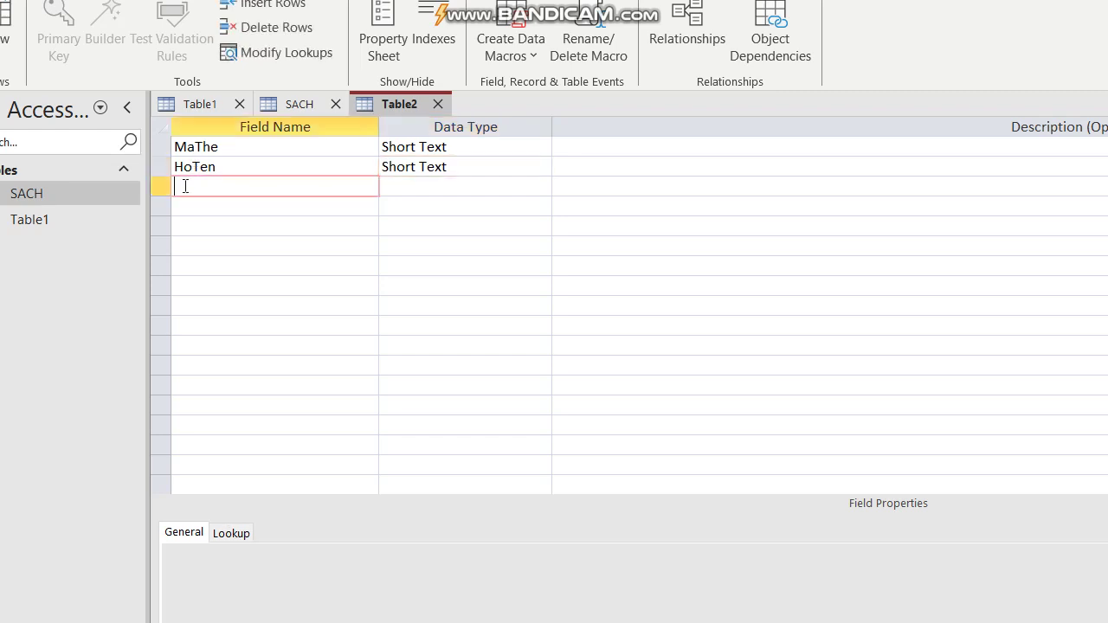
pyautogui.write('NgaySinh')
pyautogui.press('Tab')
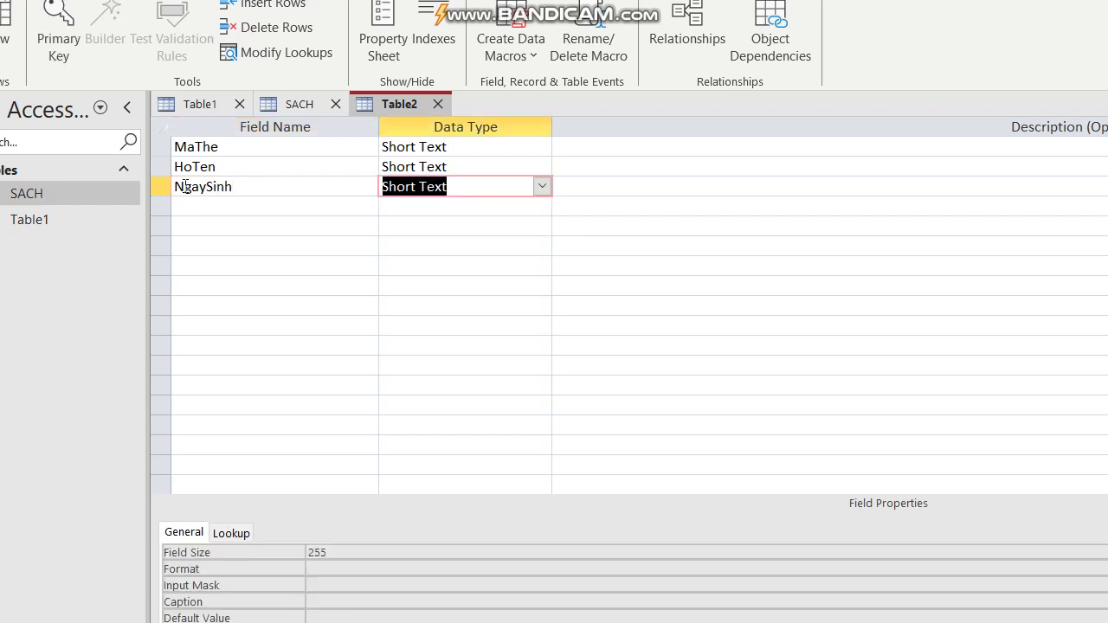
pyautogui.write('date/Time')
pyautogui.click(349, 552)
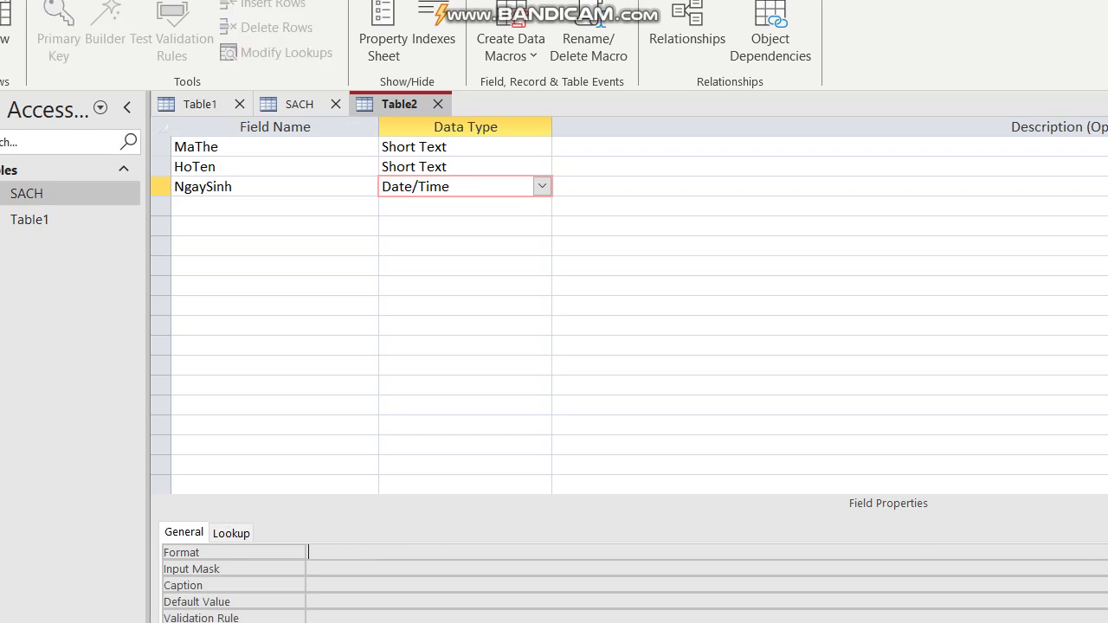
pyautogui.hotkey('alt', 'Down')
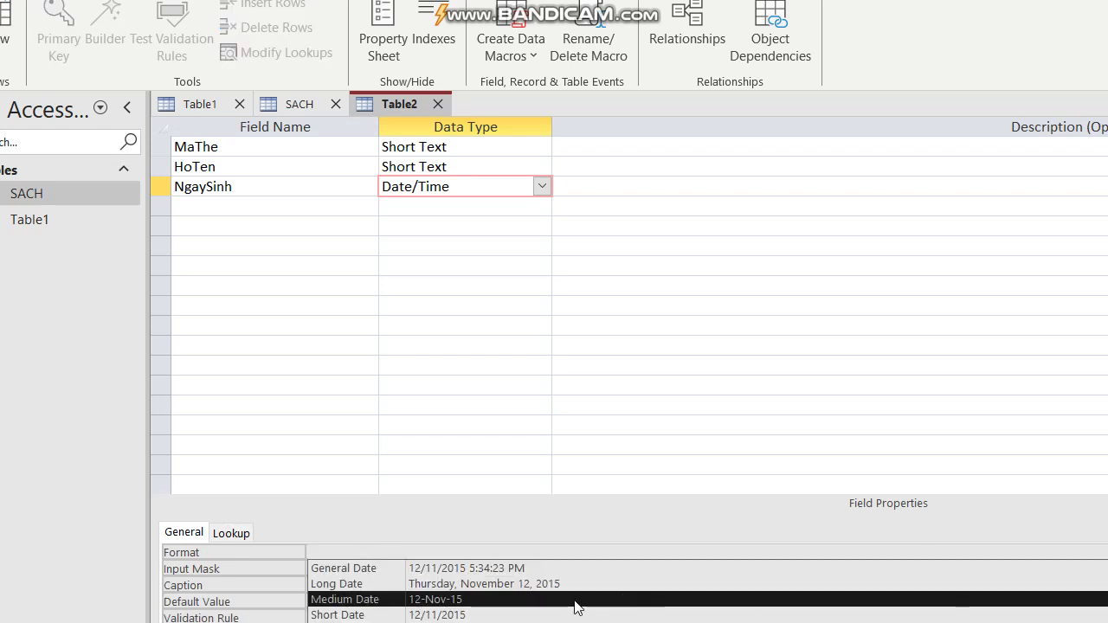
pyautogui.click(509, 618)
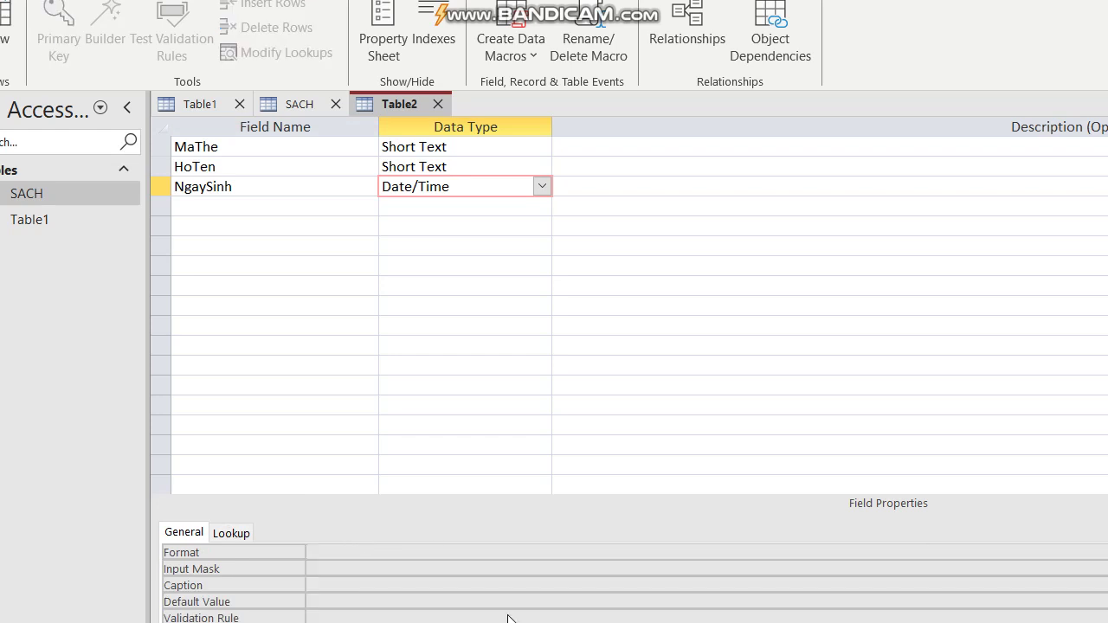
# Add a DiaChi field as Short Text with field size 50
pyautogui.click(203, 206)
pyautogui.write('D')
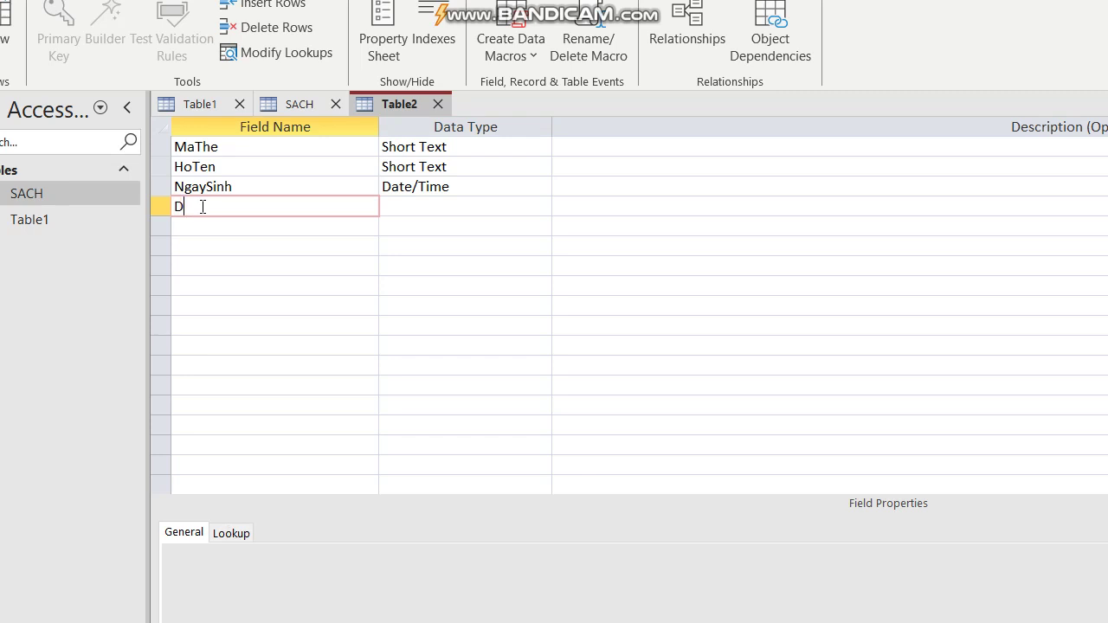
pyautogui.write('iaChi')
pyautogui.press('Tab')
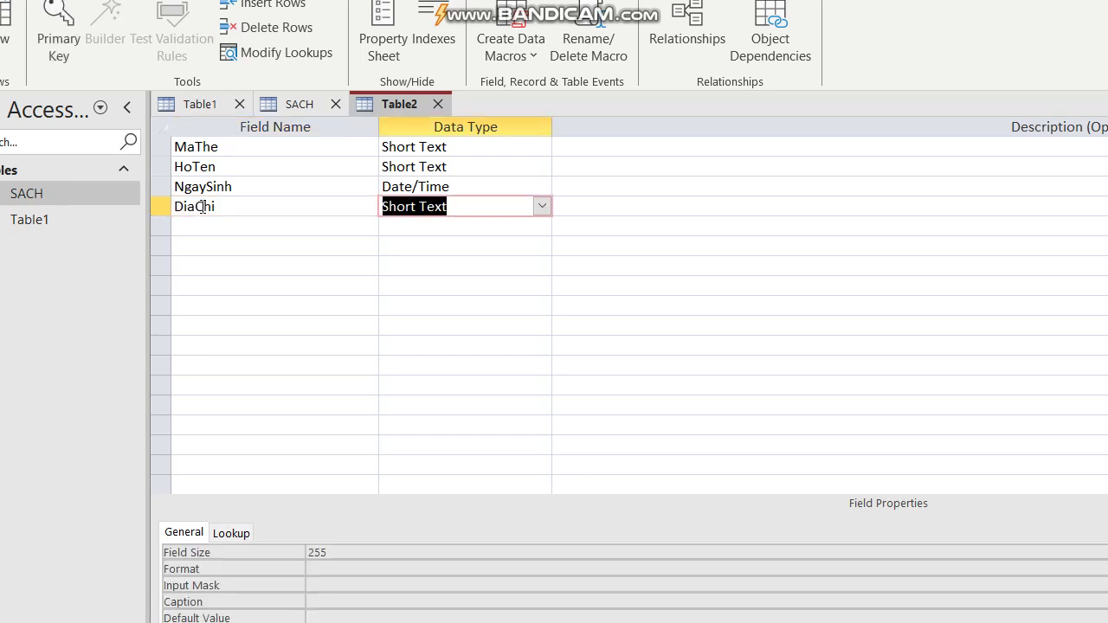
pyautogui.click(347, 552)
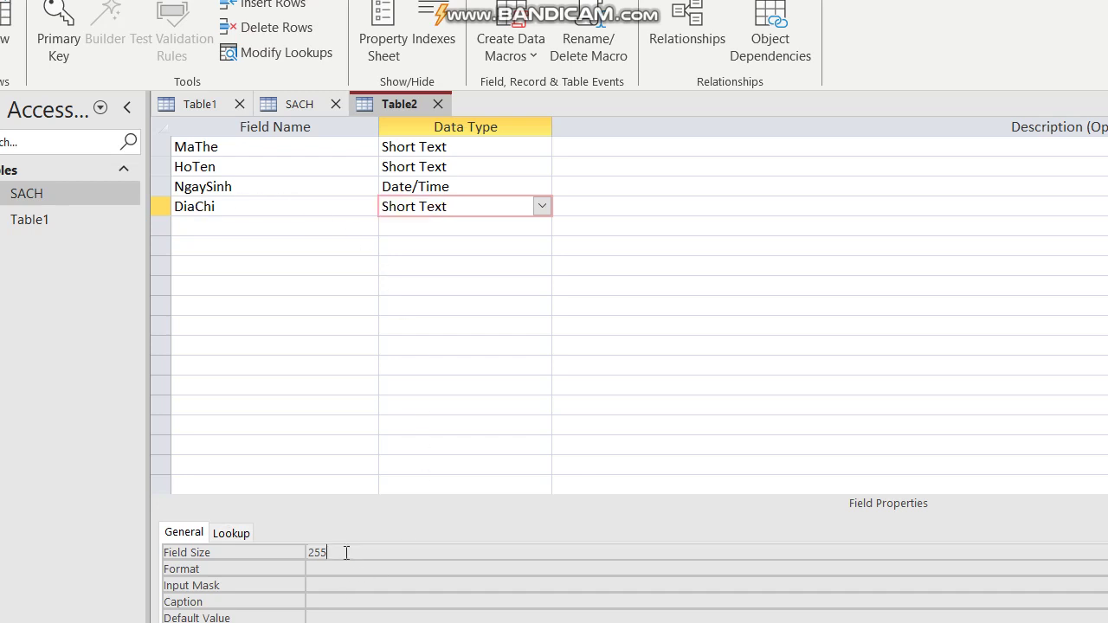
pyautogui.moveTo(346, 553); pyautogui.dragTo(271, 547)
pyautogui.write('100')
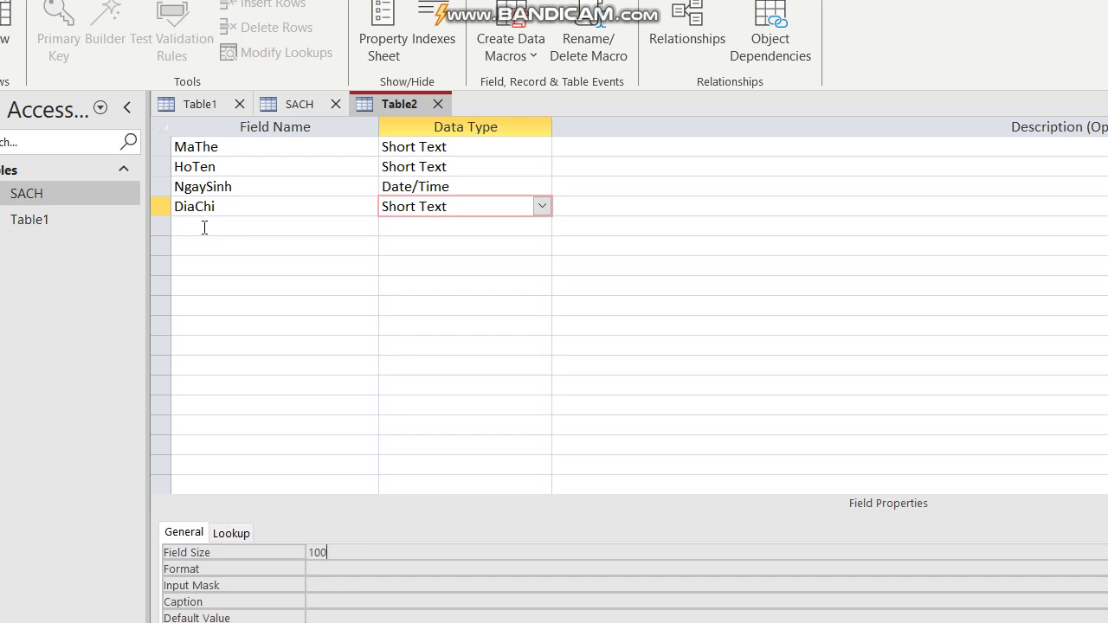
pyautogui.press('BackSpace')
pyautogui.press('BackSpace')
pyautogui.press('BackSpace')
pyautogui.write('50')
# Add a SoDienThoai field as Short Text with field size 10
pyautogui.click(189, 229)
pyautogui.write('S')
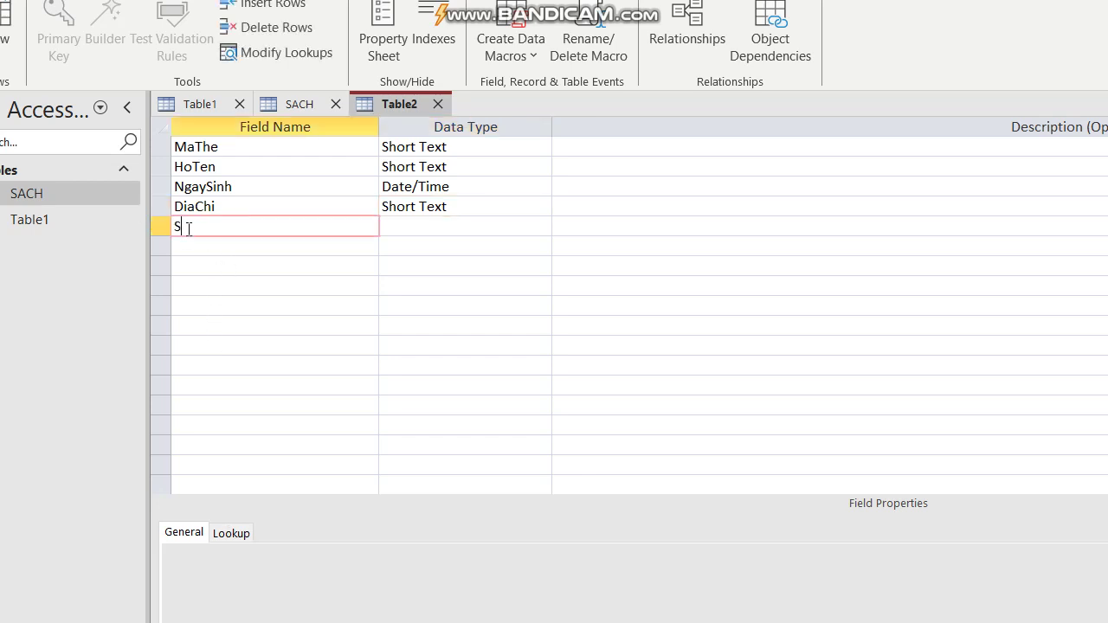
pyautogui.write('oDienThoai')
pyautogui.press('Tab')
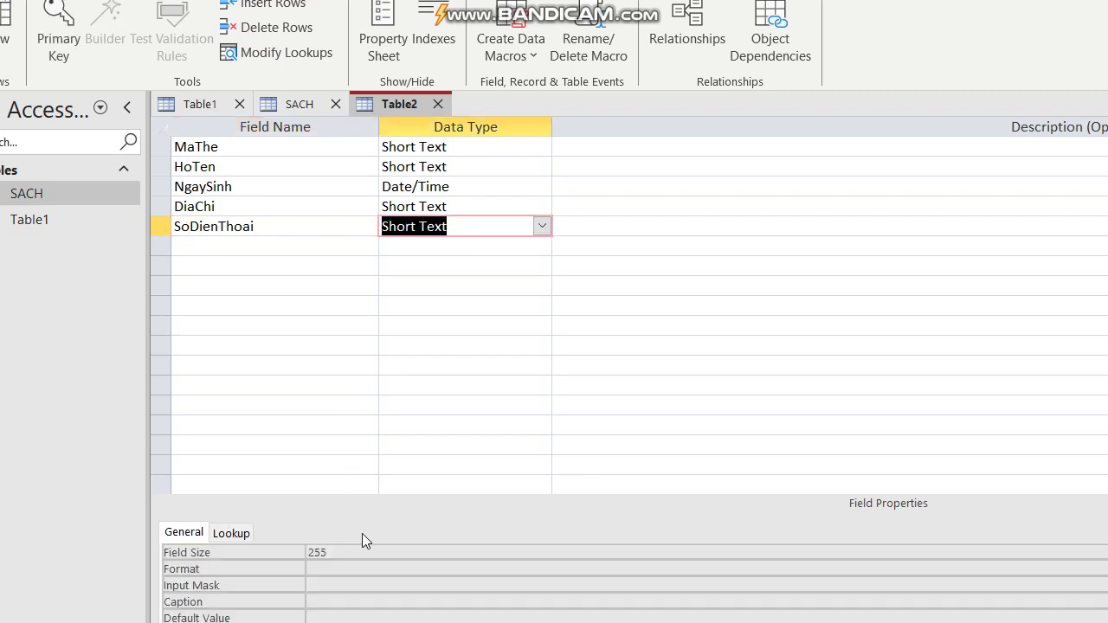
pyautogui.moveTo(346, 550); pyautogui.dragTo(244, 550)
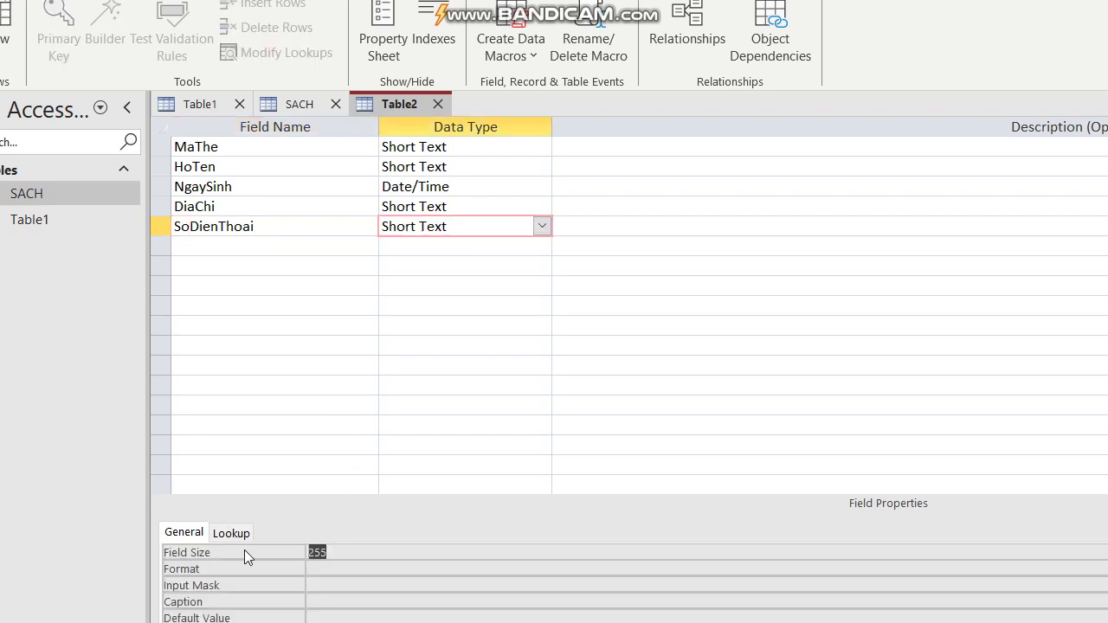
pyautogui.write('10')
# Add a Lop field as Short Text with field size 5
pyautogui.click(201, 248)
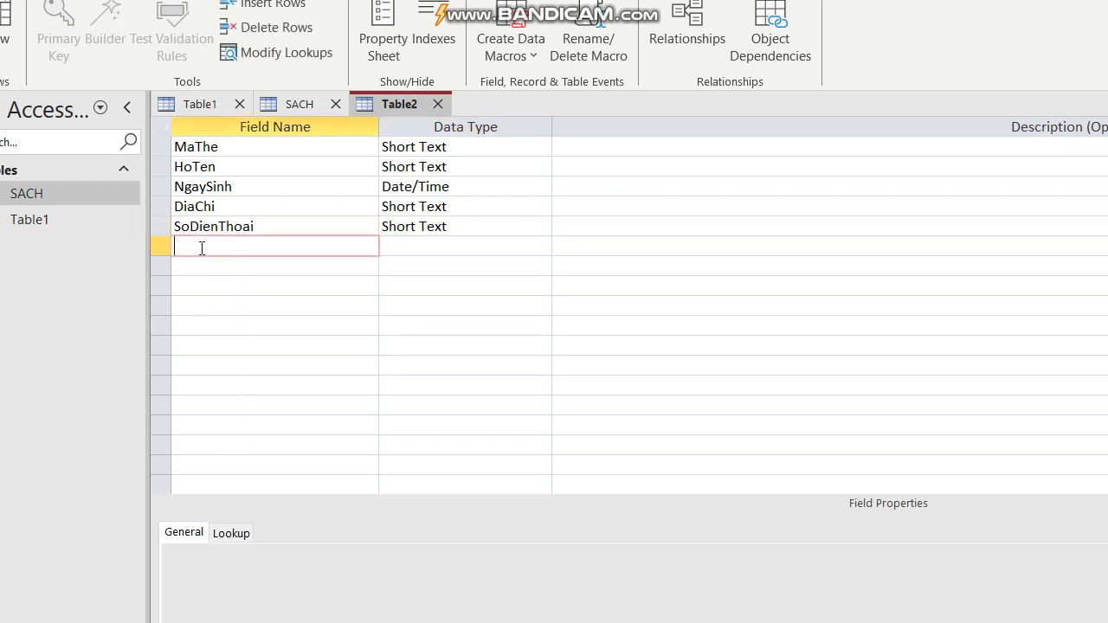
pyautogui.write('Lop')
pyautogui.press('Tab')
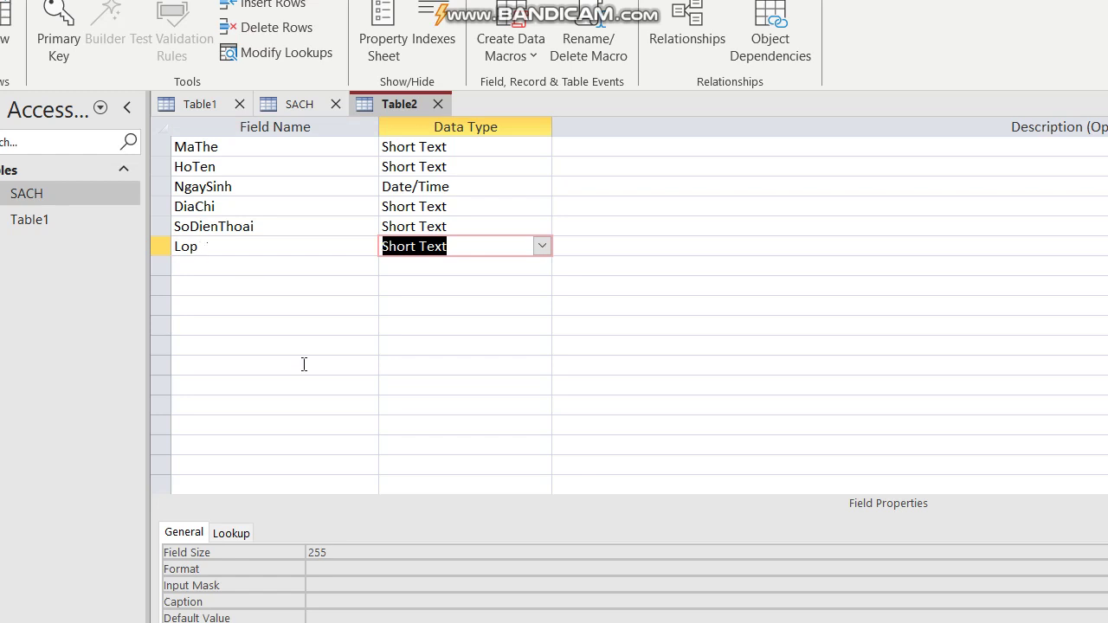
pyautogui.click(317, 551)
pyautogui.click(291, 554)
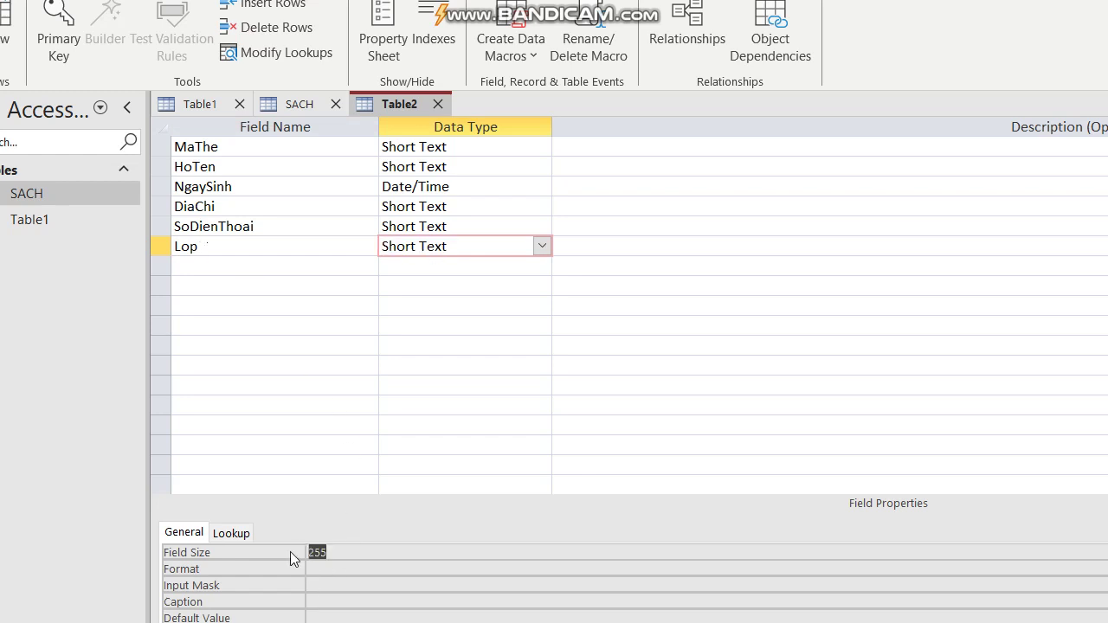
pyautogui.write('5')
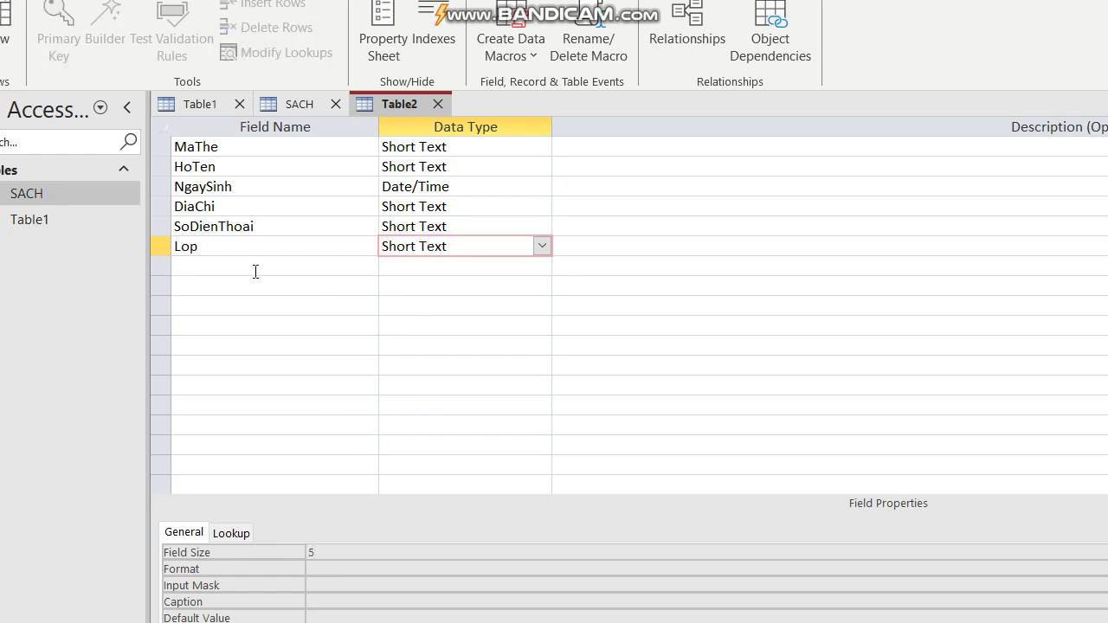
pyautogui.click(246, 272)
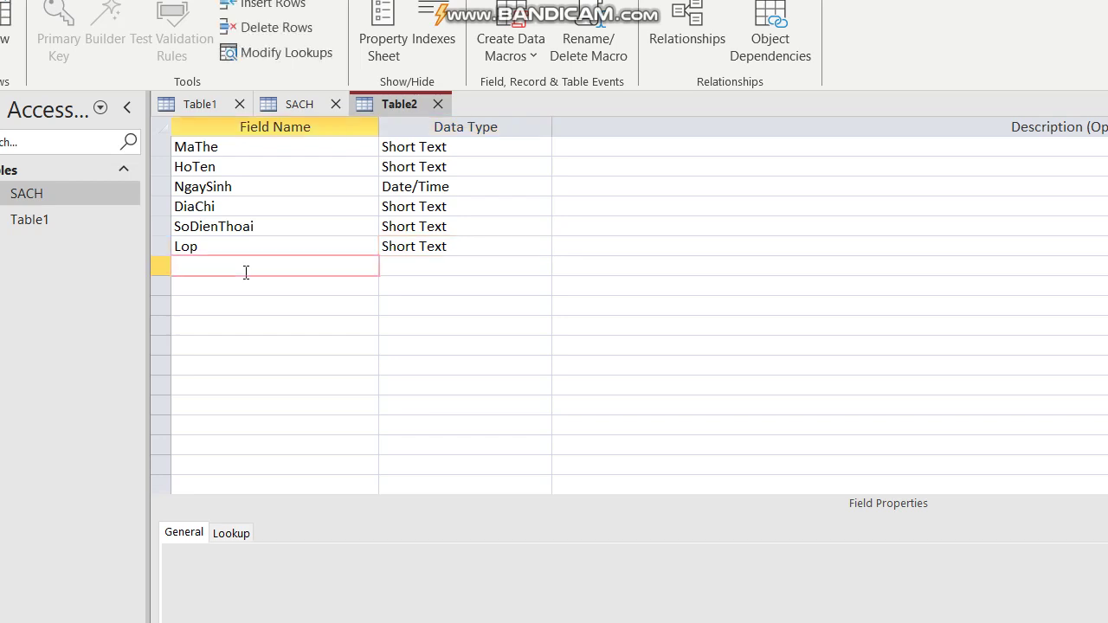
# Set the MaThe field as the primary key of the new table
pyautogui.click(234, 186)
pyautogui.click(162, 147)
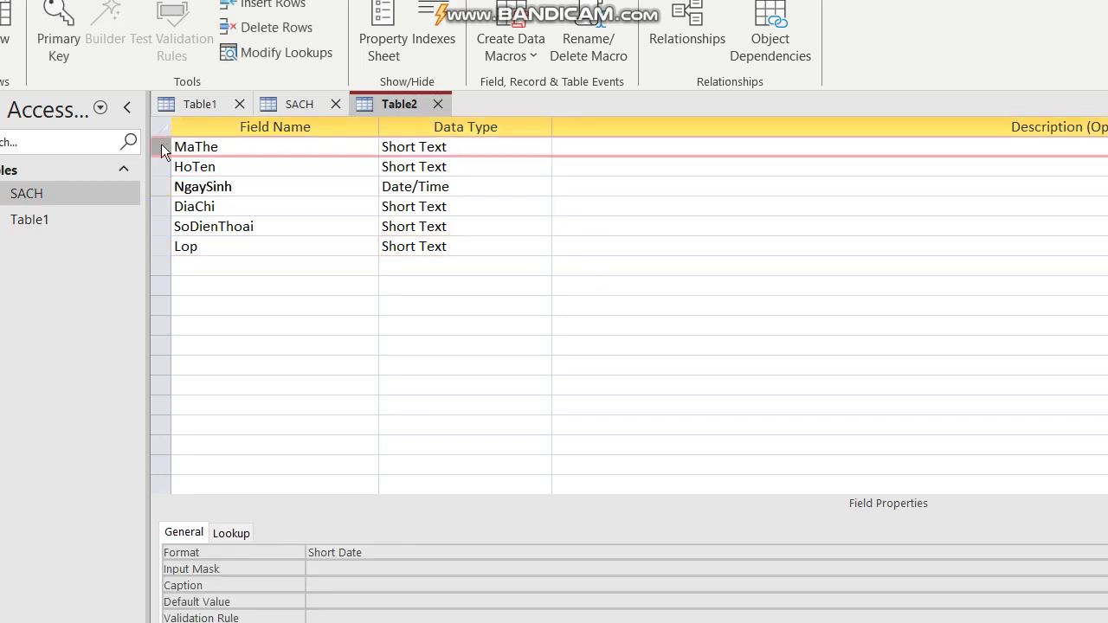
pyautogui.rightClick(155, 146)
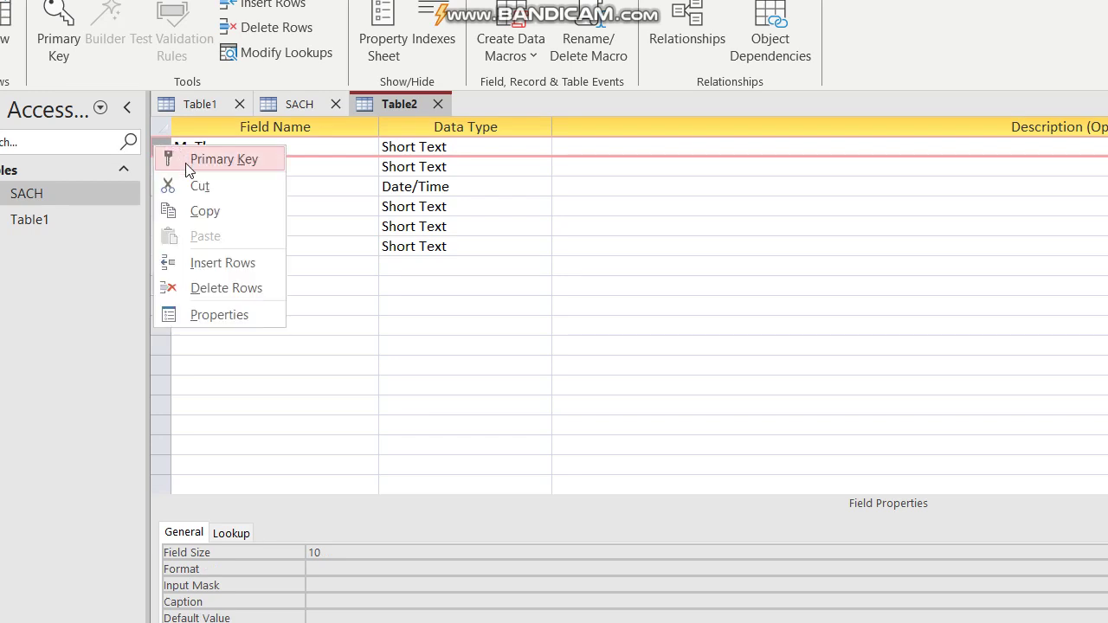
pyautogui.click(212, 159)
# Save the new table under the name NGUOI_DOC
pyautogui.rightClick(396, 103)
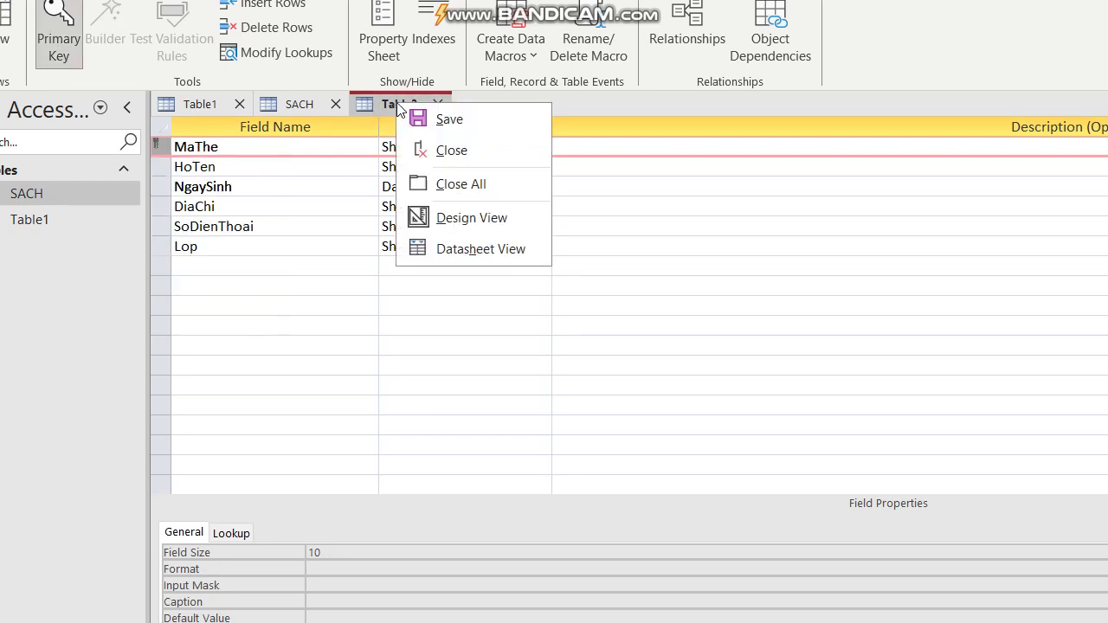
pyautogui.click(439, 119)
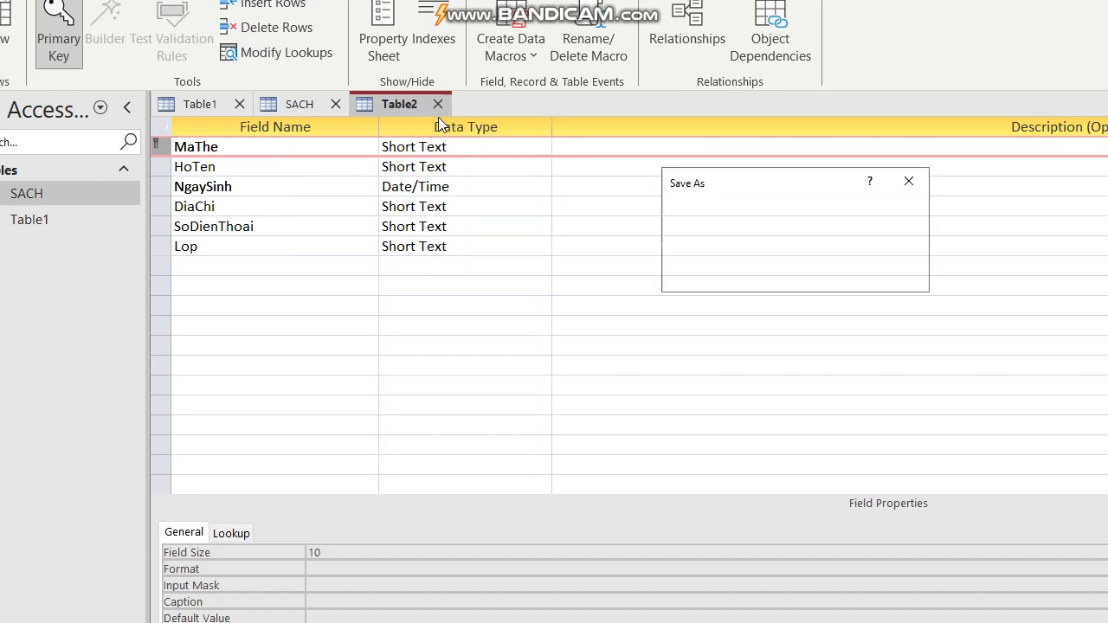
pyautogui.write('NG')
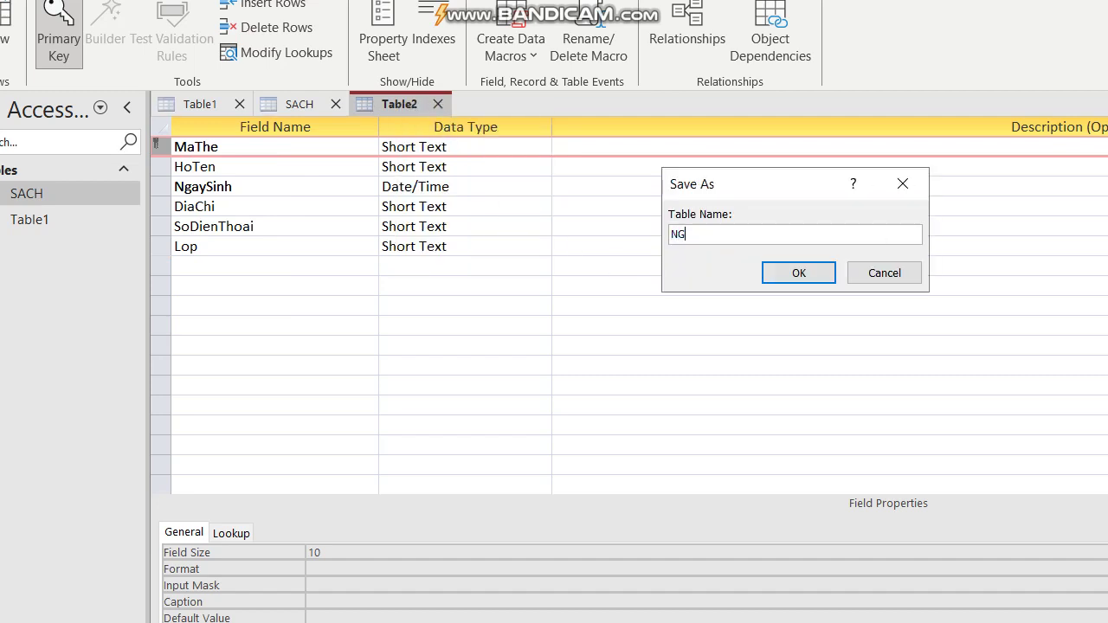
pyautogui.write('UOI_DOC')
pyautogui.click(803, 273)
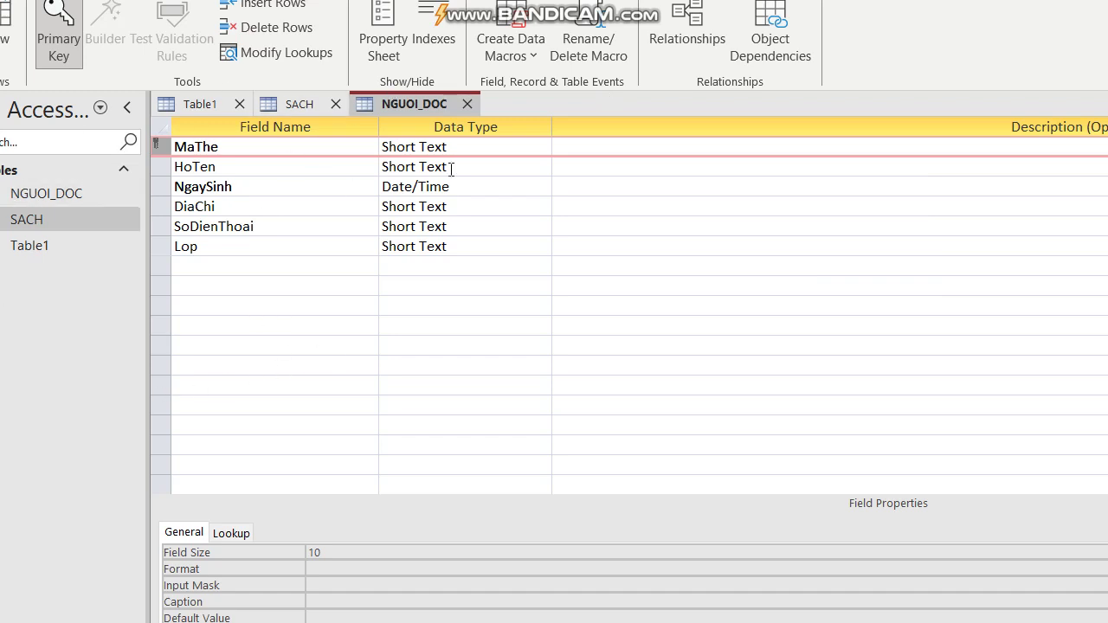
# Close the NGUOI_DOC and SACH tables, saving the layout changes to SACH
pyautogui.click(464, 105)
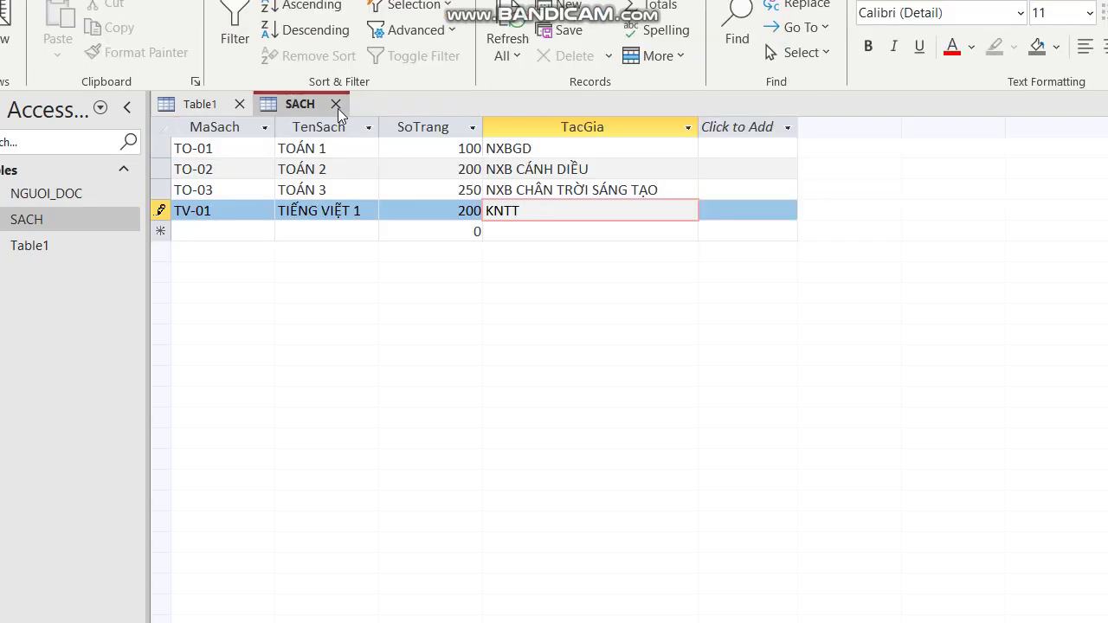
pyautogui.click(336, 106)
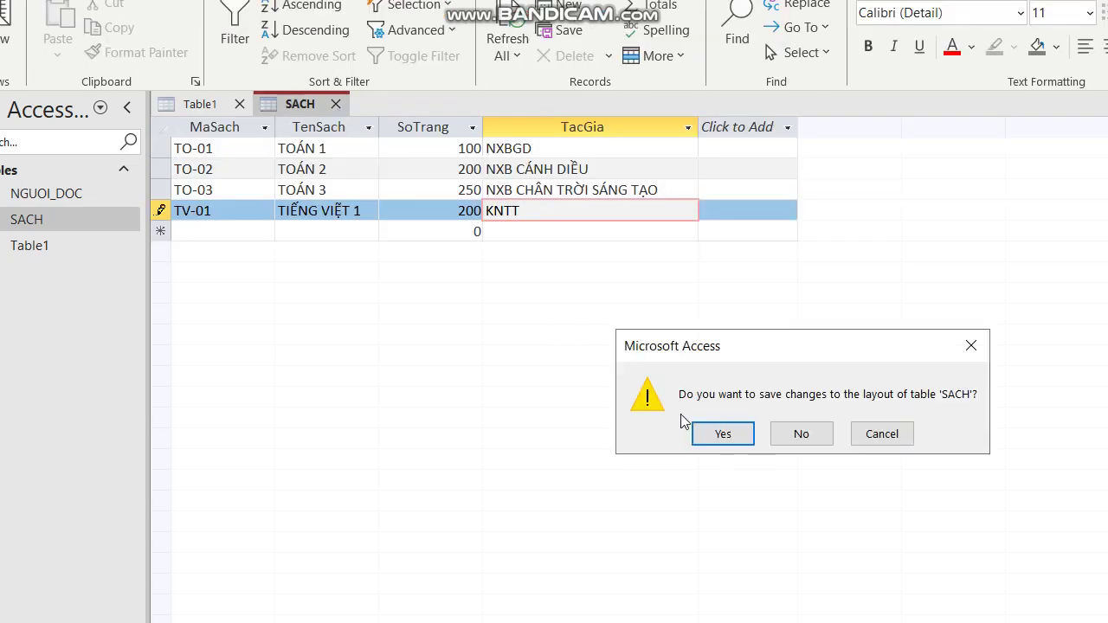
pyautogui.click(706, 432)
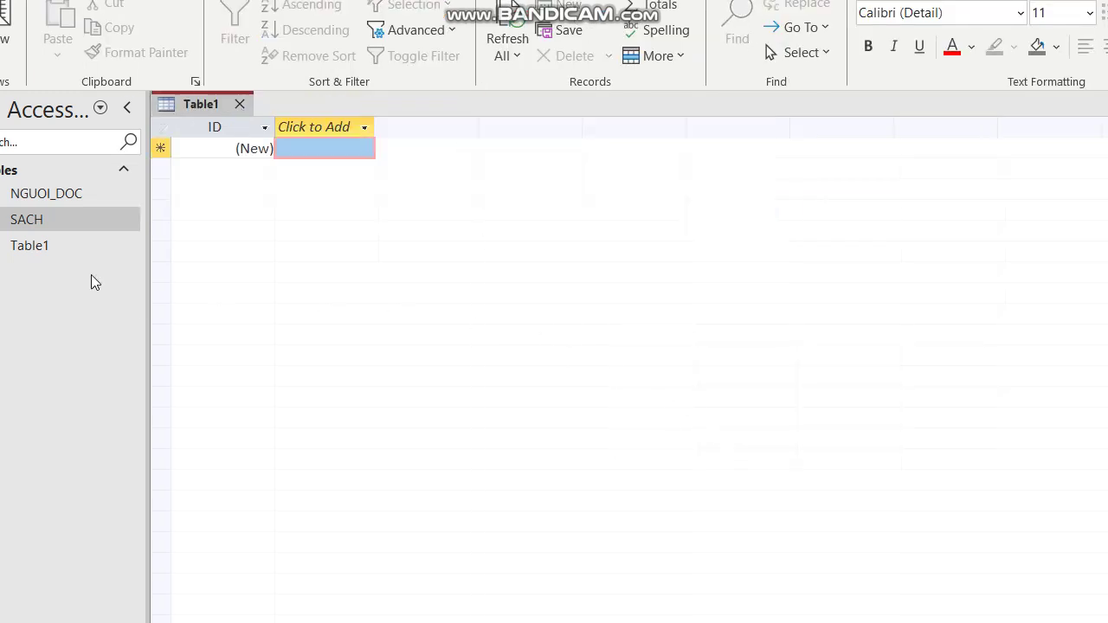
# Reopen the SACH and NGUOI_DOC tables in Datasheet View
pyautogui.rightClick(53, 213)
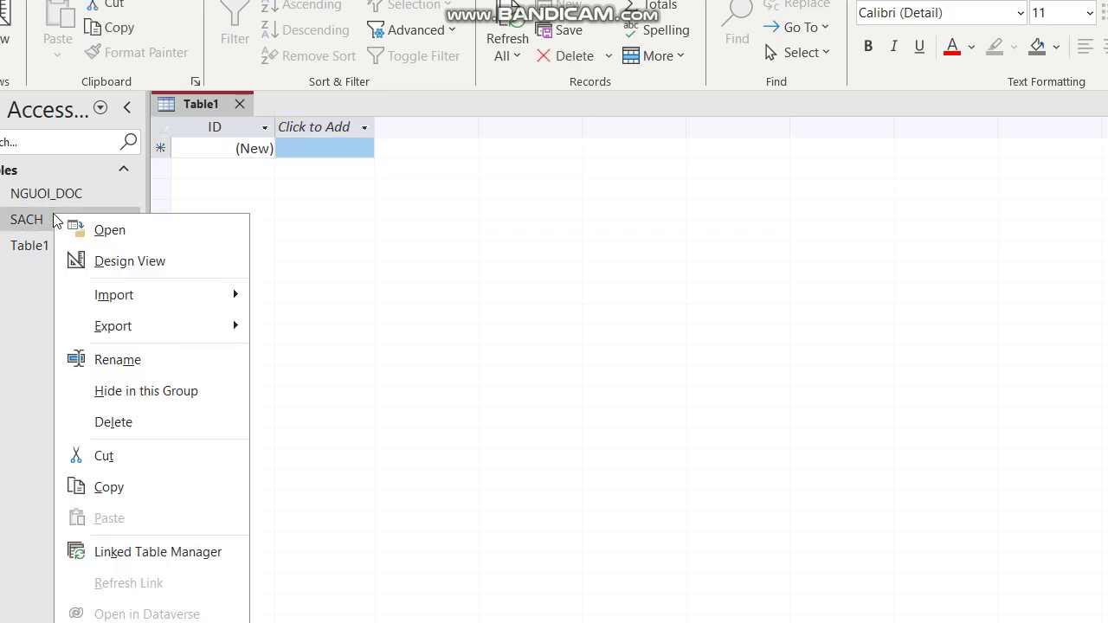
pyautogui.click(114, 232)
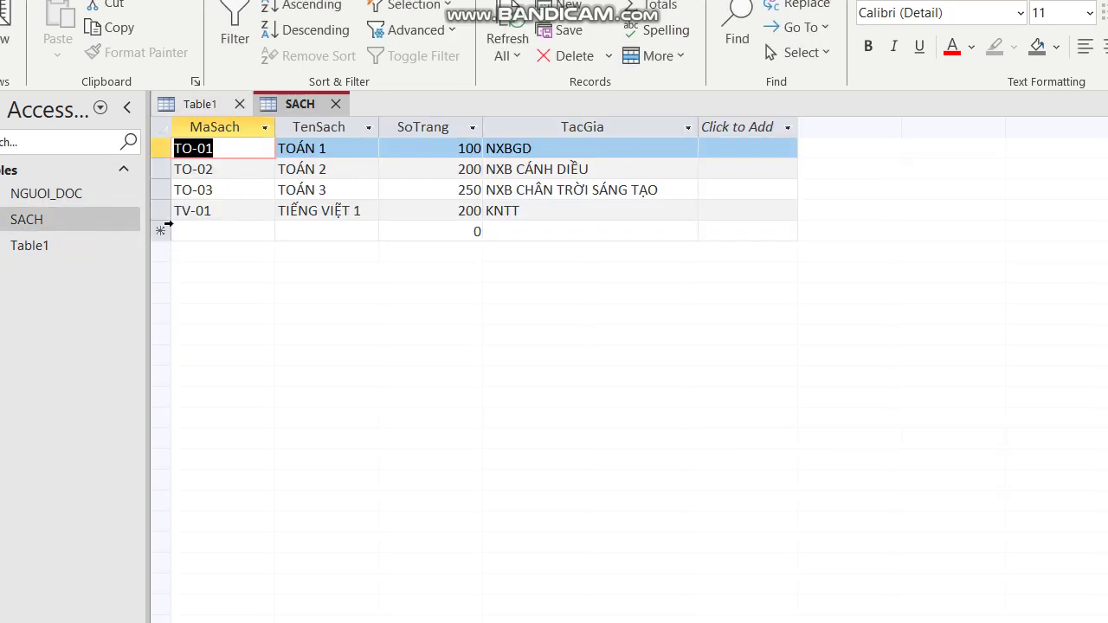
pyautogui.rightClick(68, 195)
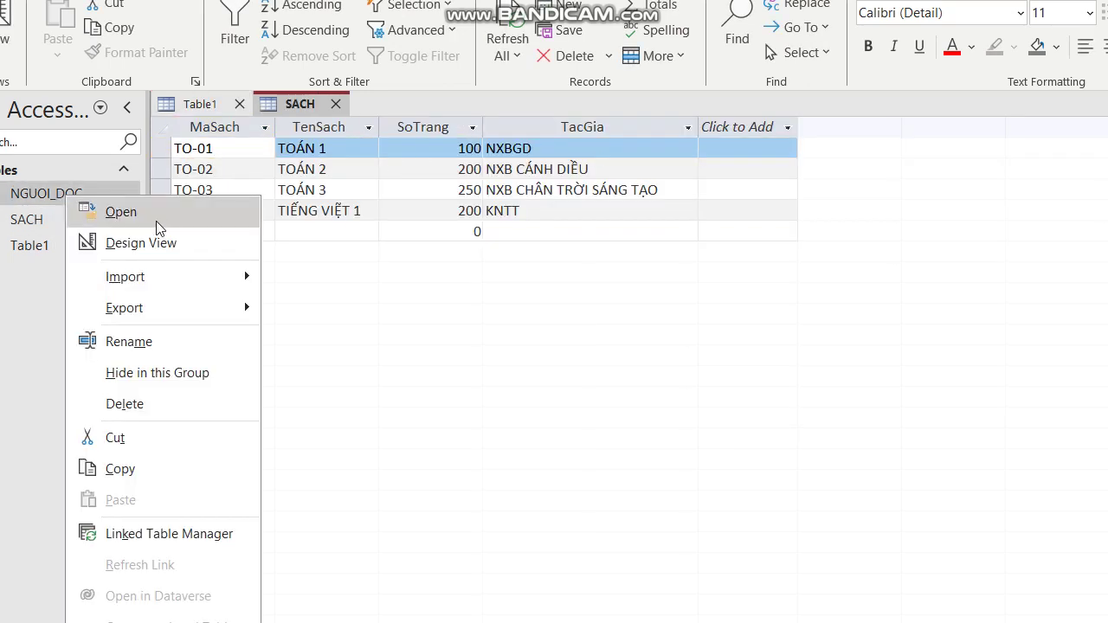
pyautogui.click(156, 219)
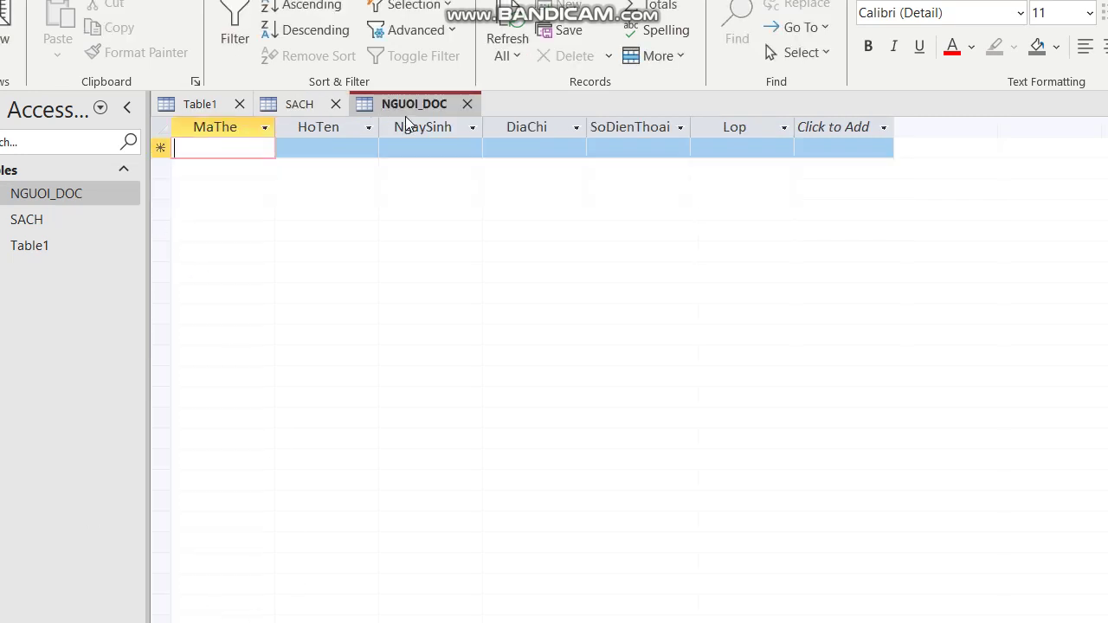
# Switch the NGUOI_DOC table to Design View
pyautogui.rightClick(406, 100)
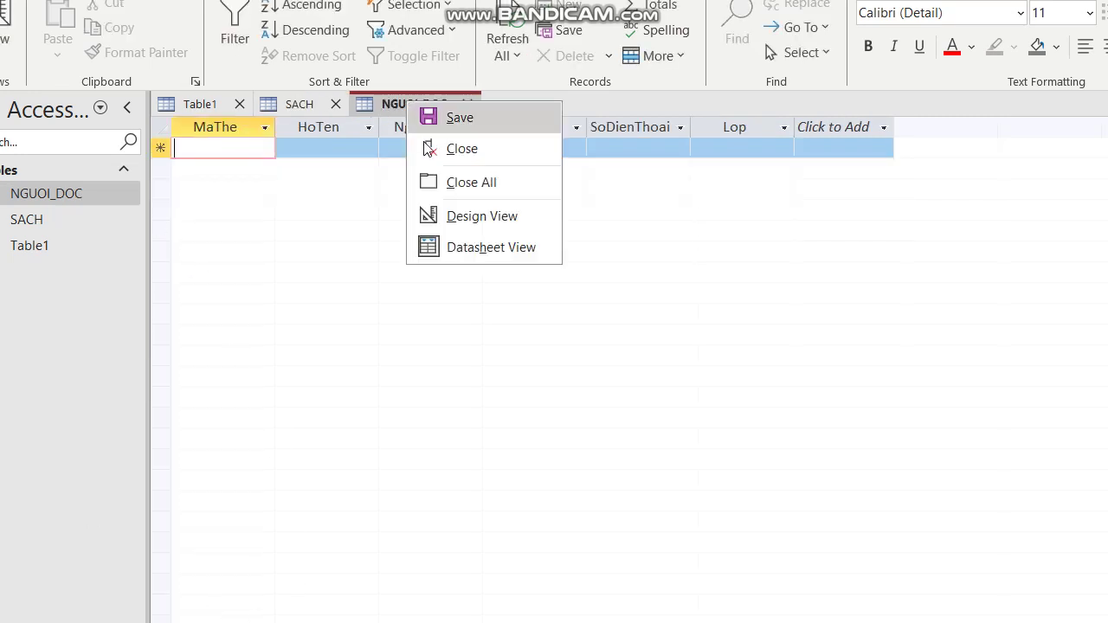
pyautogui.click(466, 216)
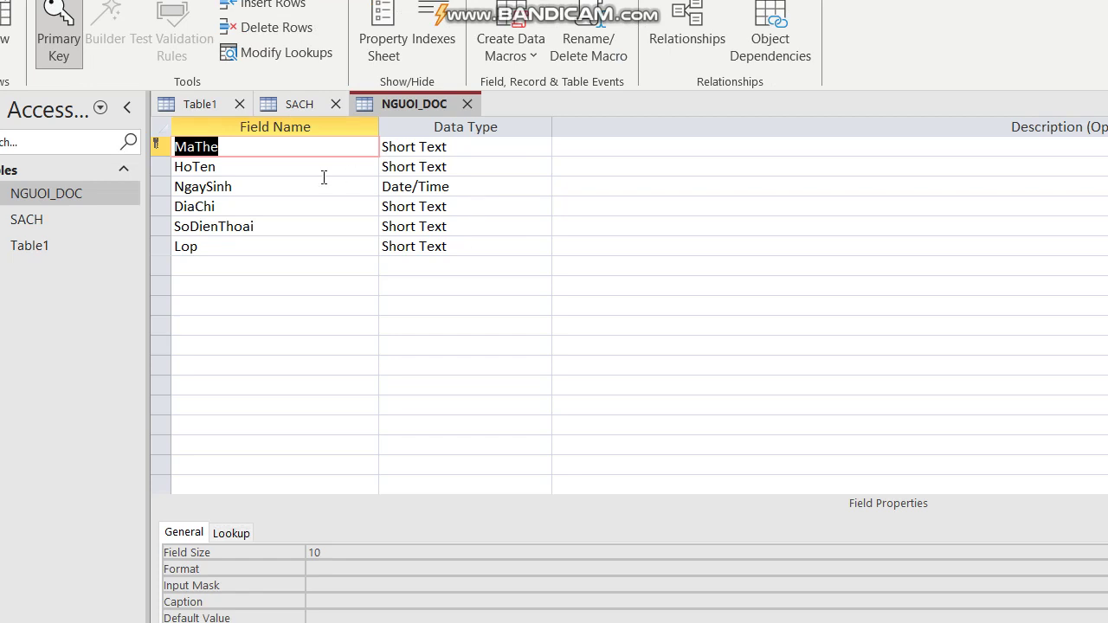